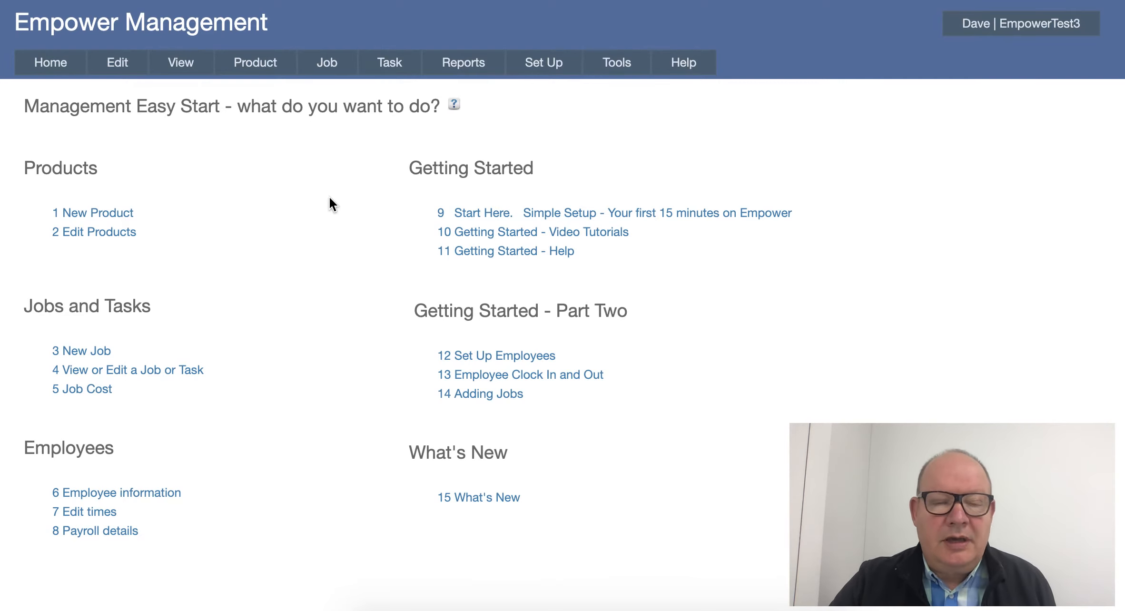
- Open Job One for editing and go to the details of its required product, Product 1
left_click(328, 63)
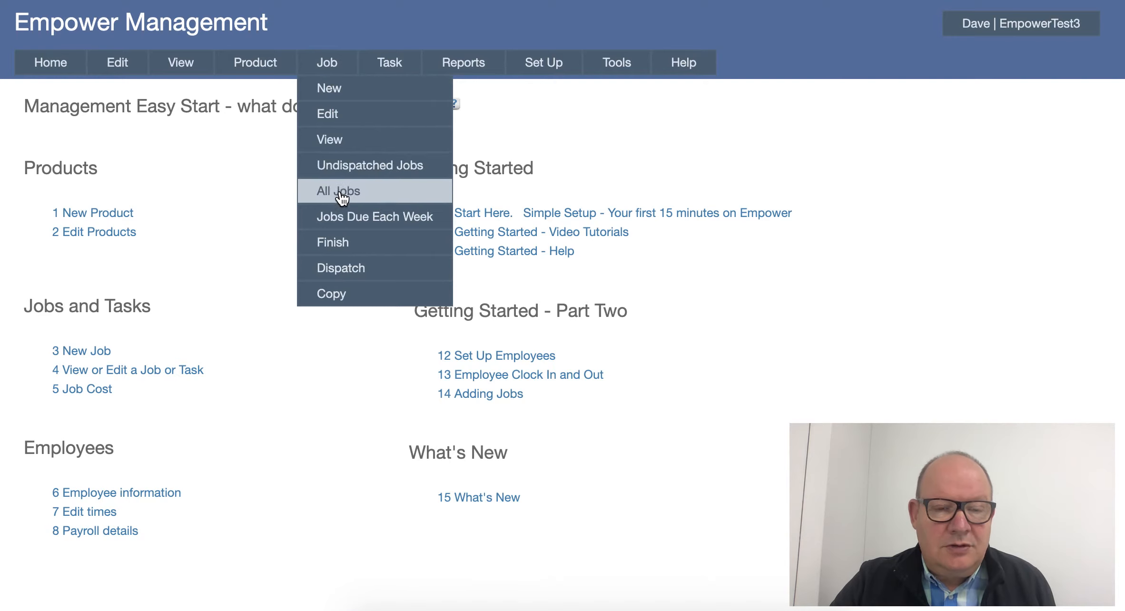
left_click(333, 116)
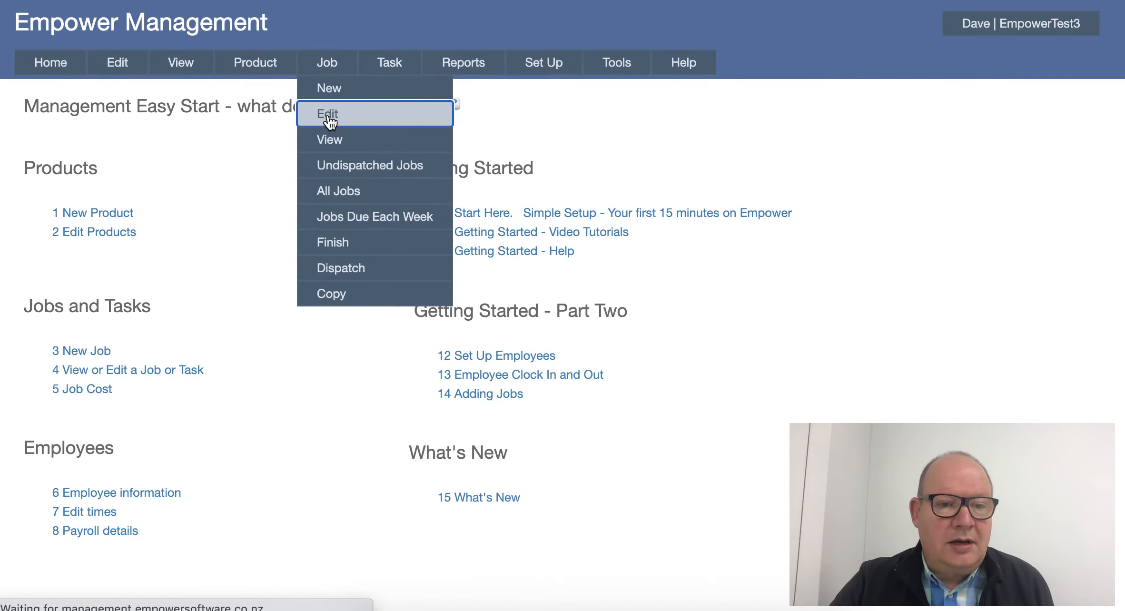
left_click(194, 185)
scroll(147, 376, "down", 10)
scroll(138, 383, "down", 2)
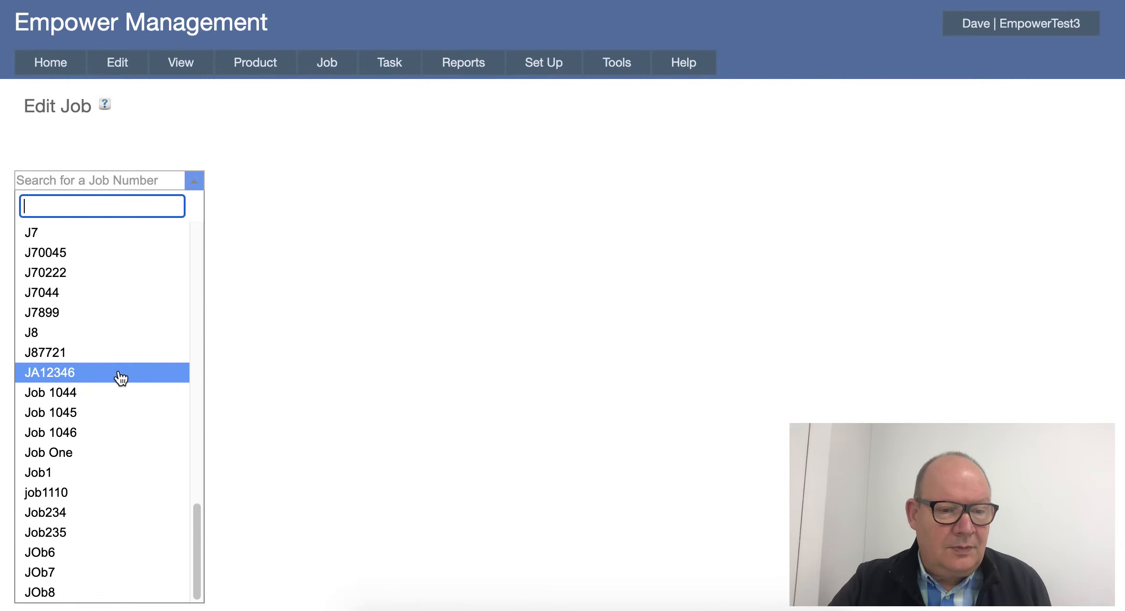
left_click(77, 453)
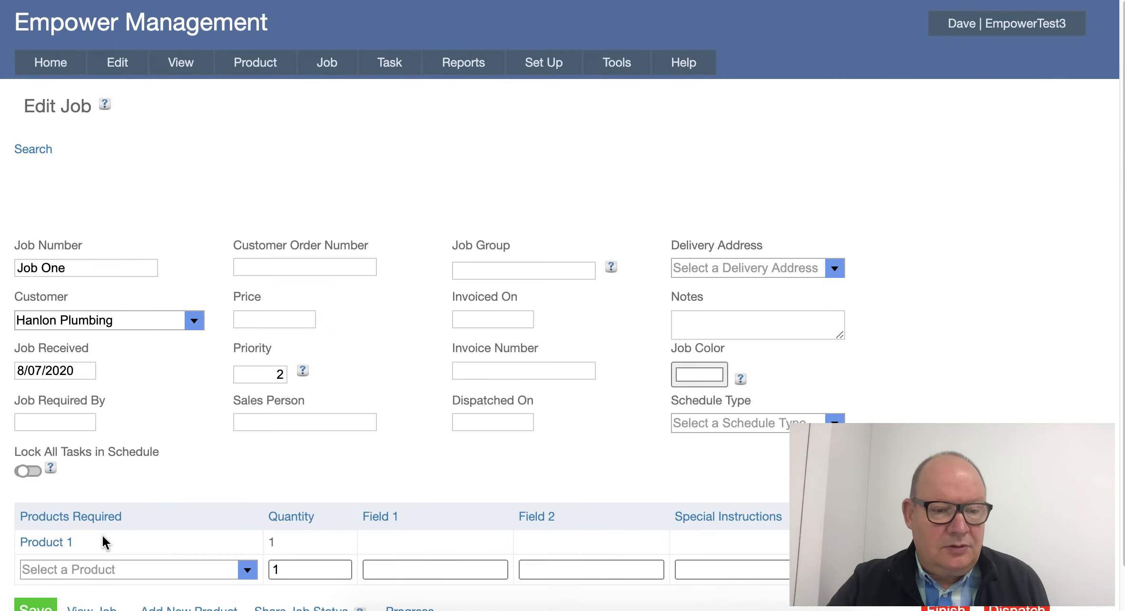
left_click(50, 543)
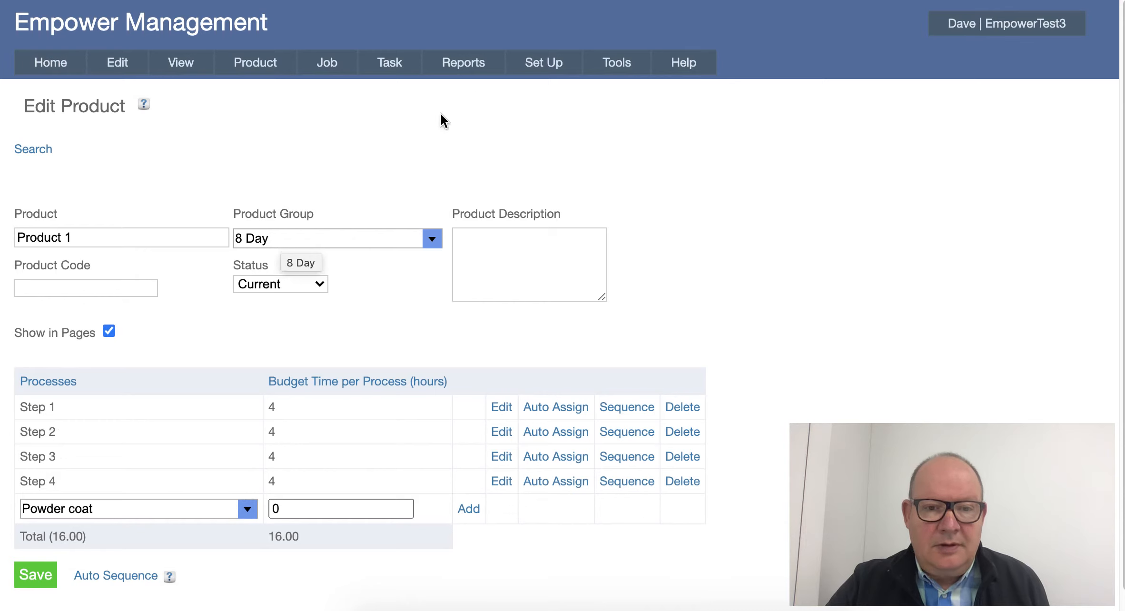
- Open the Scheduling settings to check the forward scheduling default and the scheduled date option
mouse_move(545, 68)
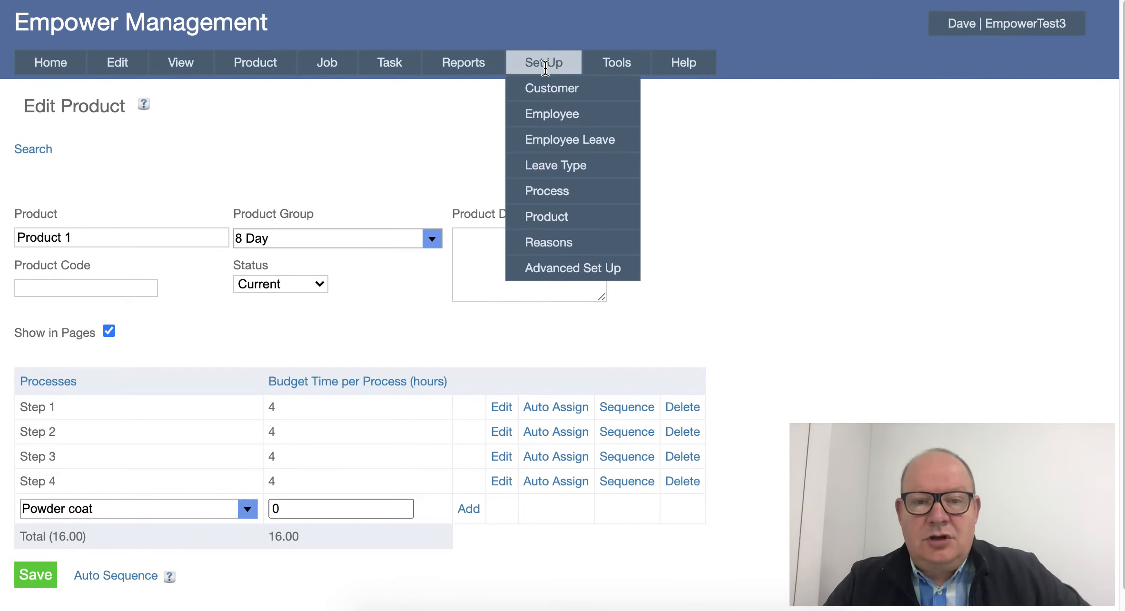
mouse_move(600, 64)
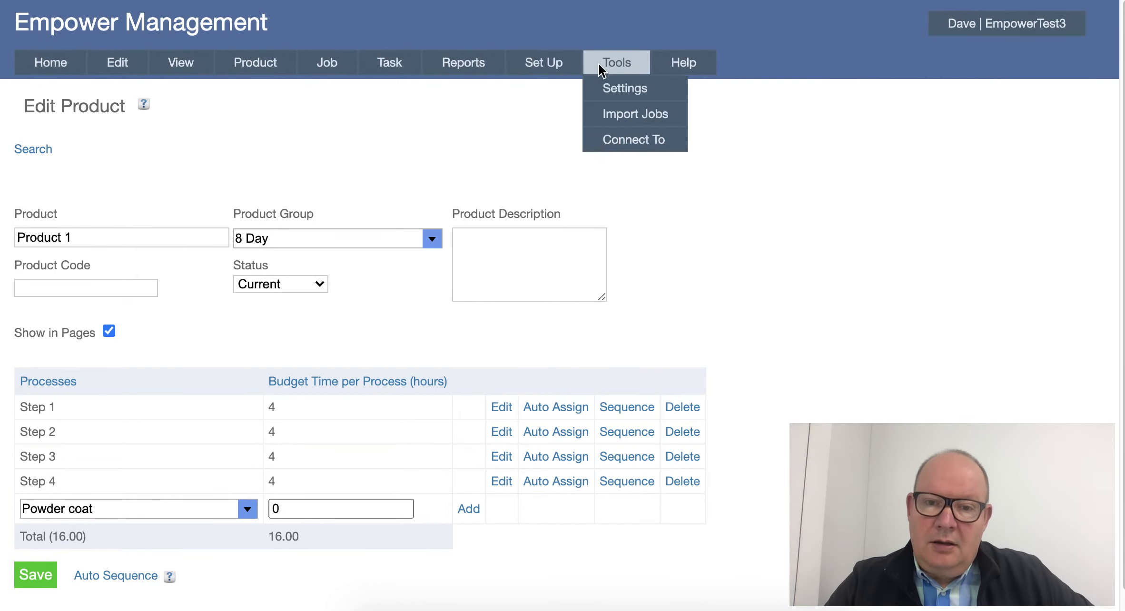
left_click(617, 90)
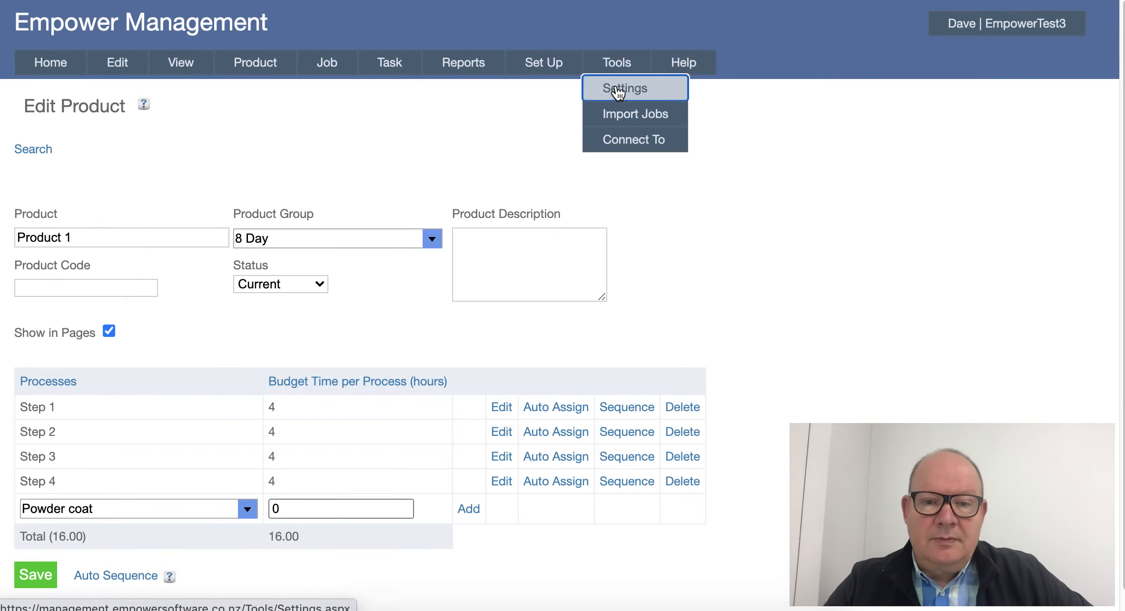
mouse_move(605, 68)
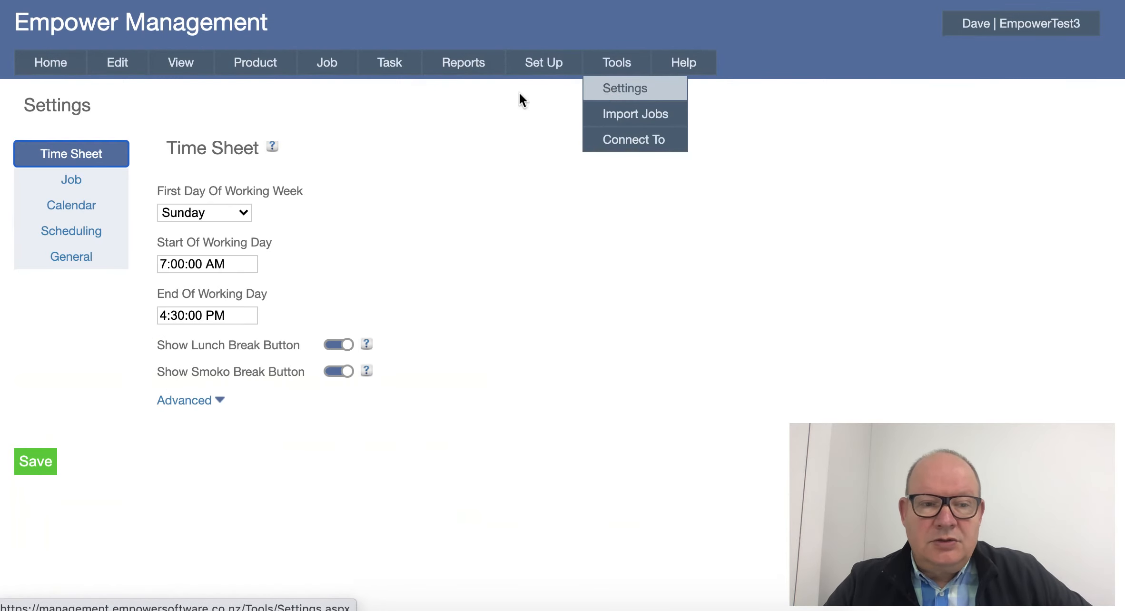
left_click(75, 230)
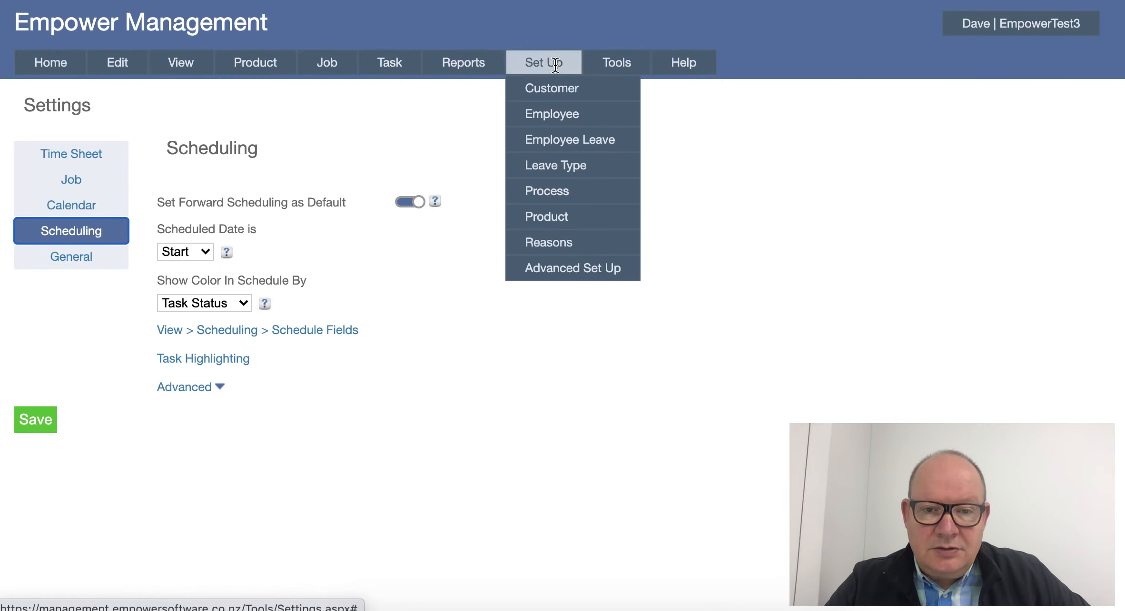
- Open the 8 Day Forward Schedule from the schedules list to review its processes and day offsets
mouse_move(552, 263)
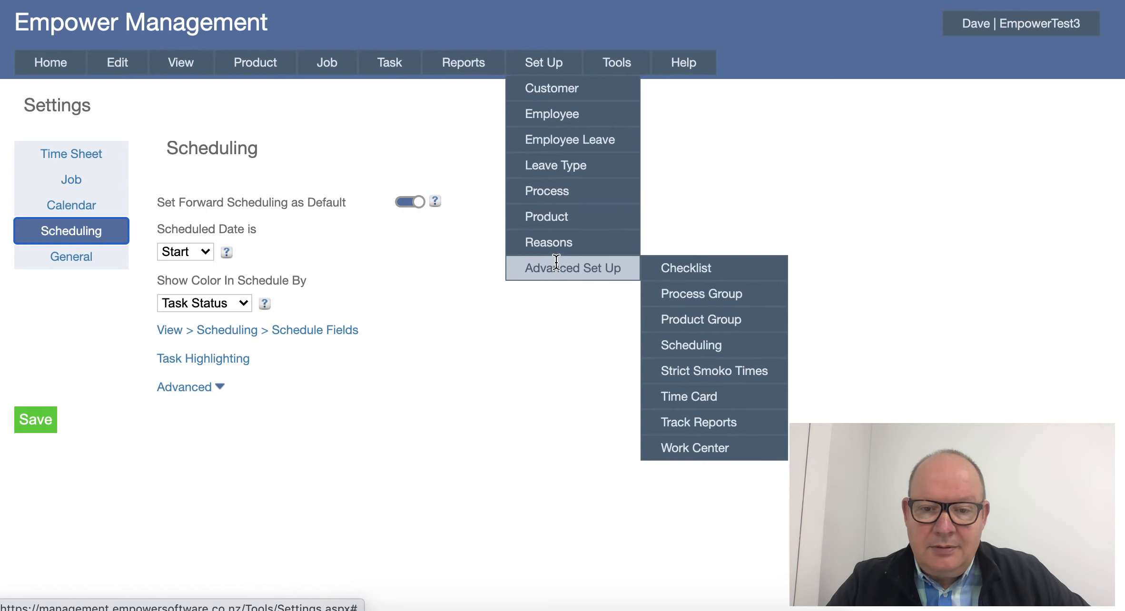
mouse_move(685, 346)
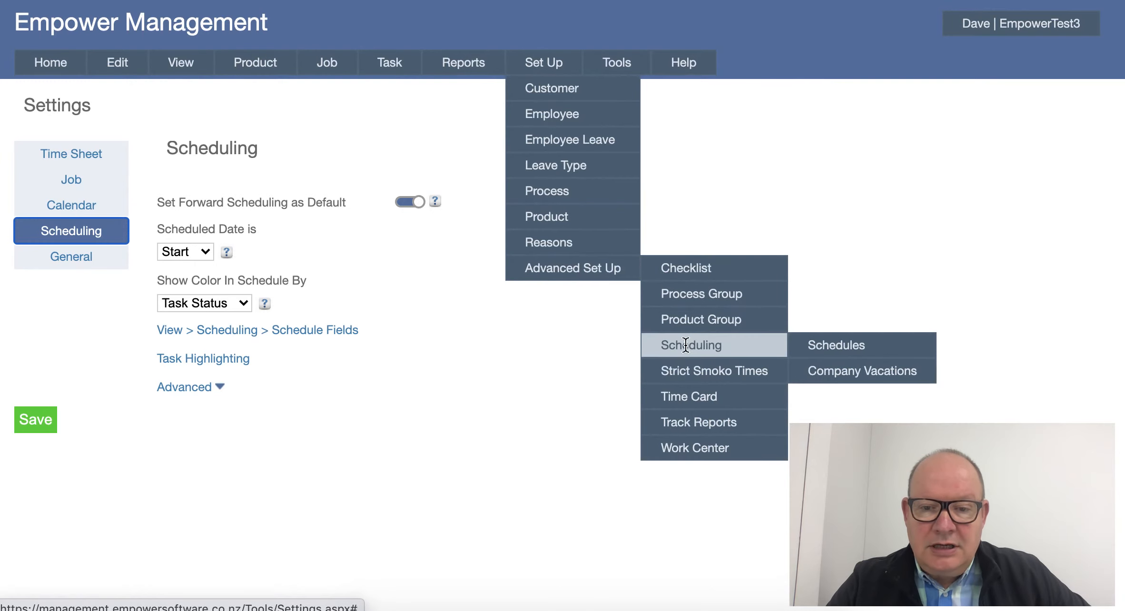
left_click(800, 341)
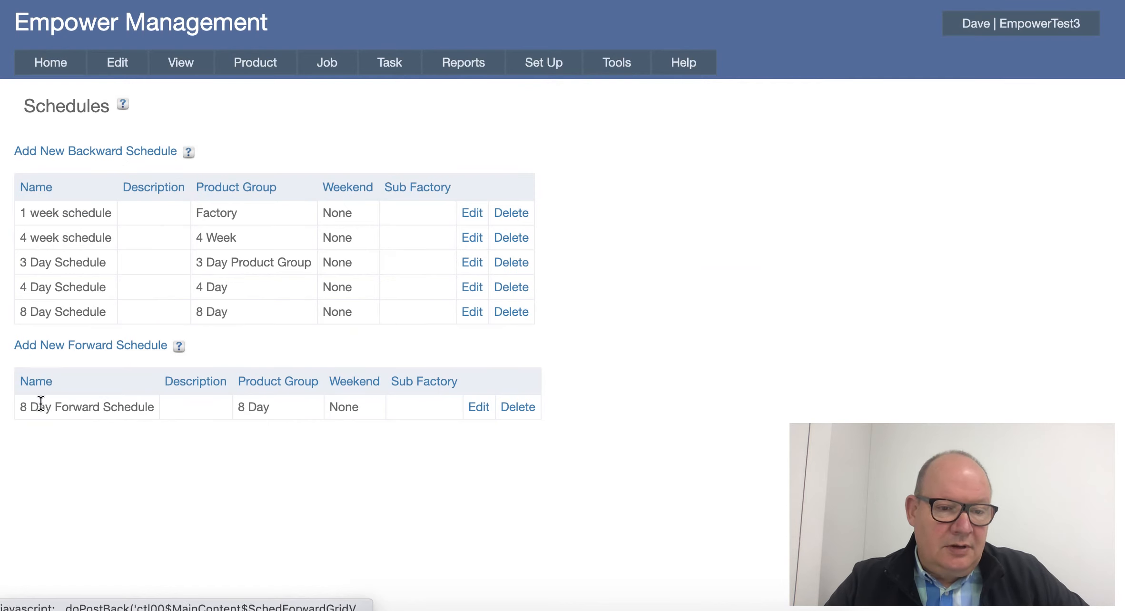
mouse_move(20, 408)
left_mouse_down()
mouse_move(106, 407)
mouse_move(42, 412)
left_mouse_up()
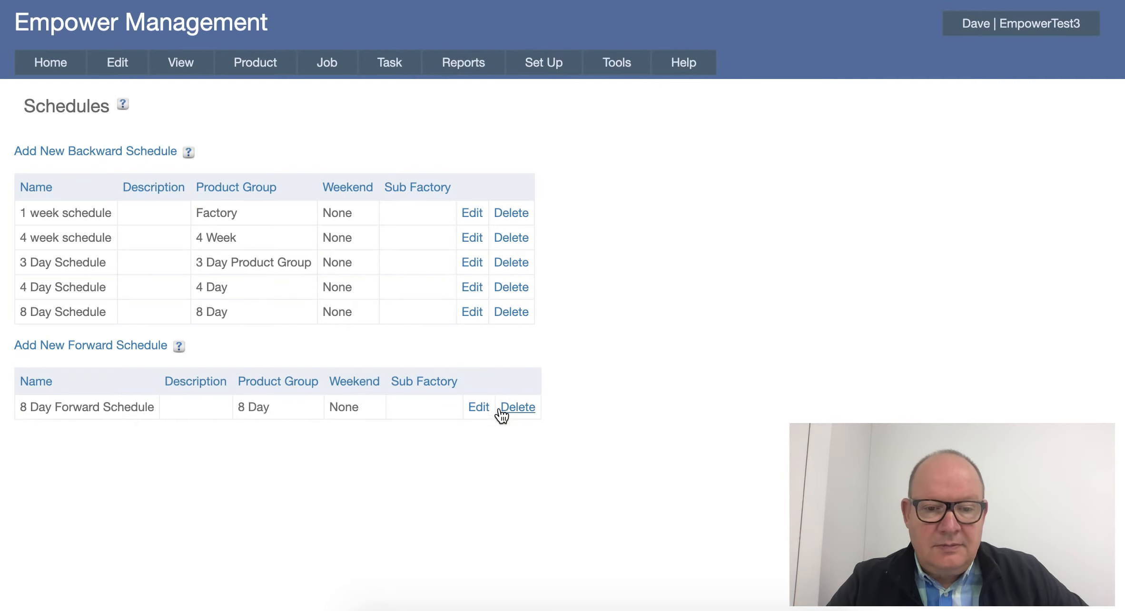
left_click(479, 408)
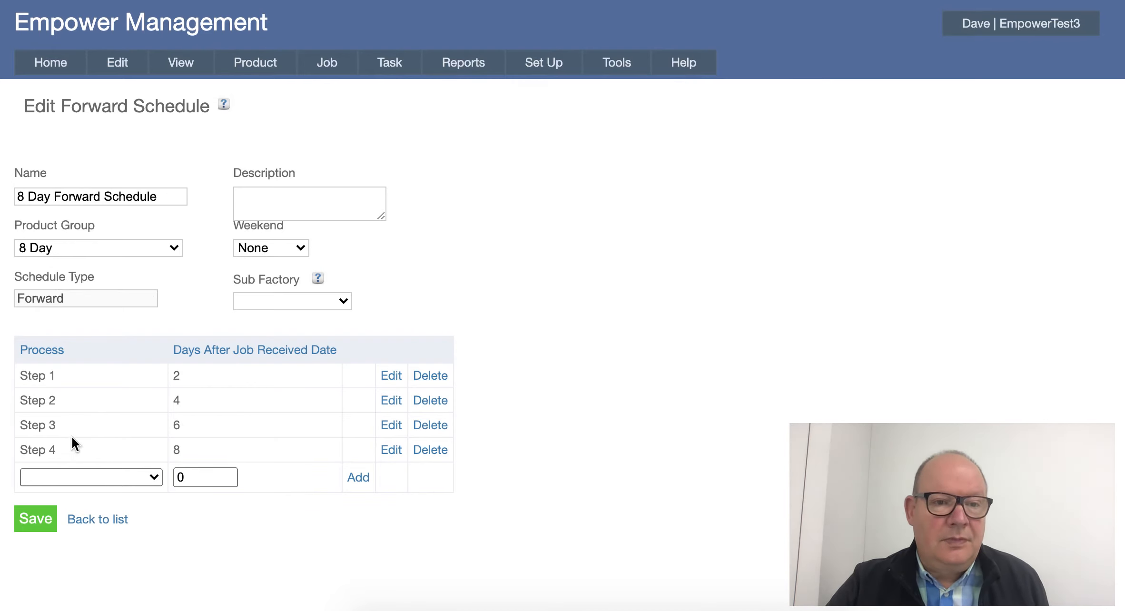
- Open Job One for editing to check its job received date
mouse_move(327, 64)
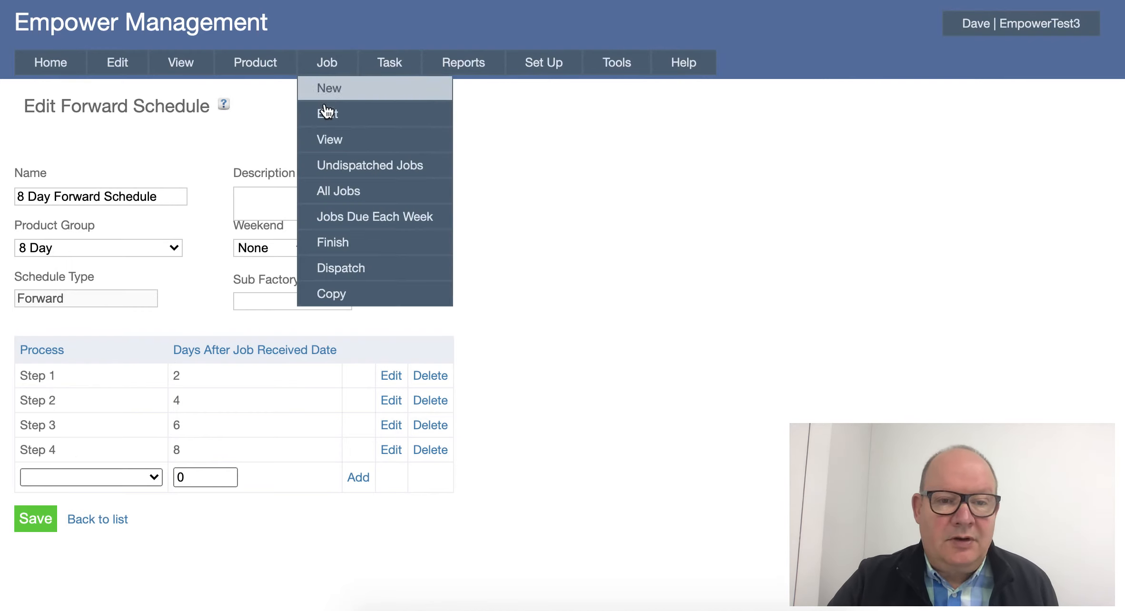
left_click(328, 116)
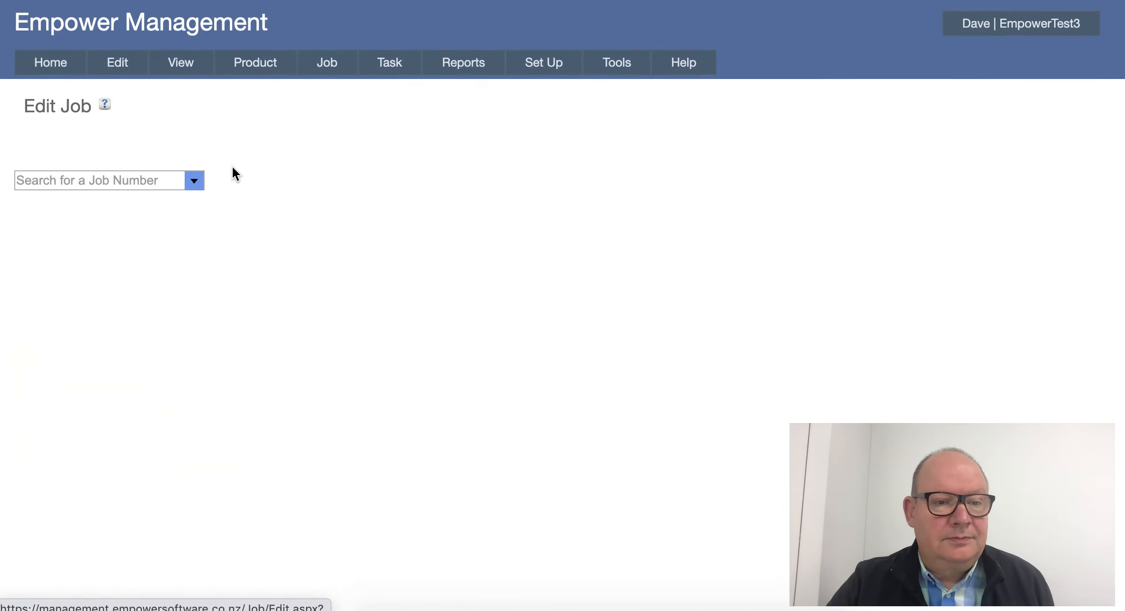
left_click(195, 181)
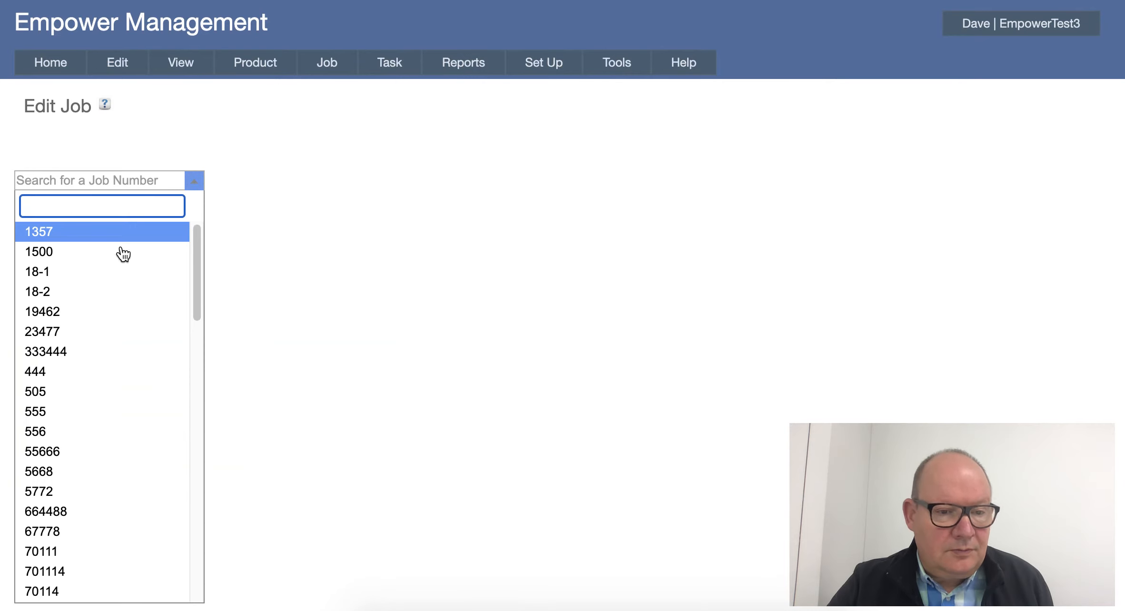
scroll(114, 286, "down", 15)
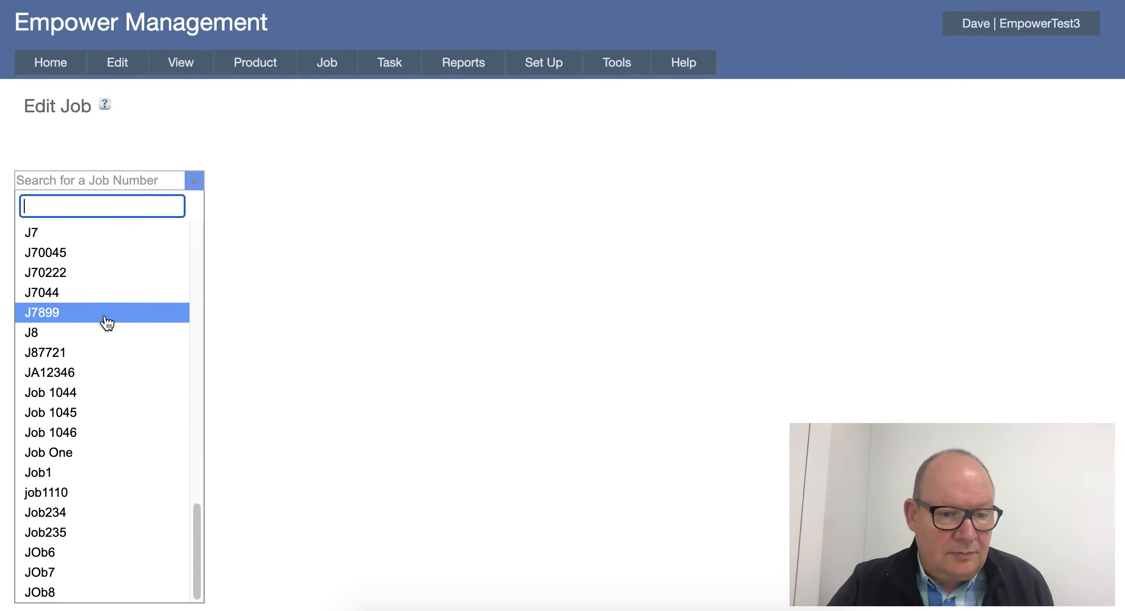
left_click(62, 454)
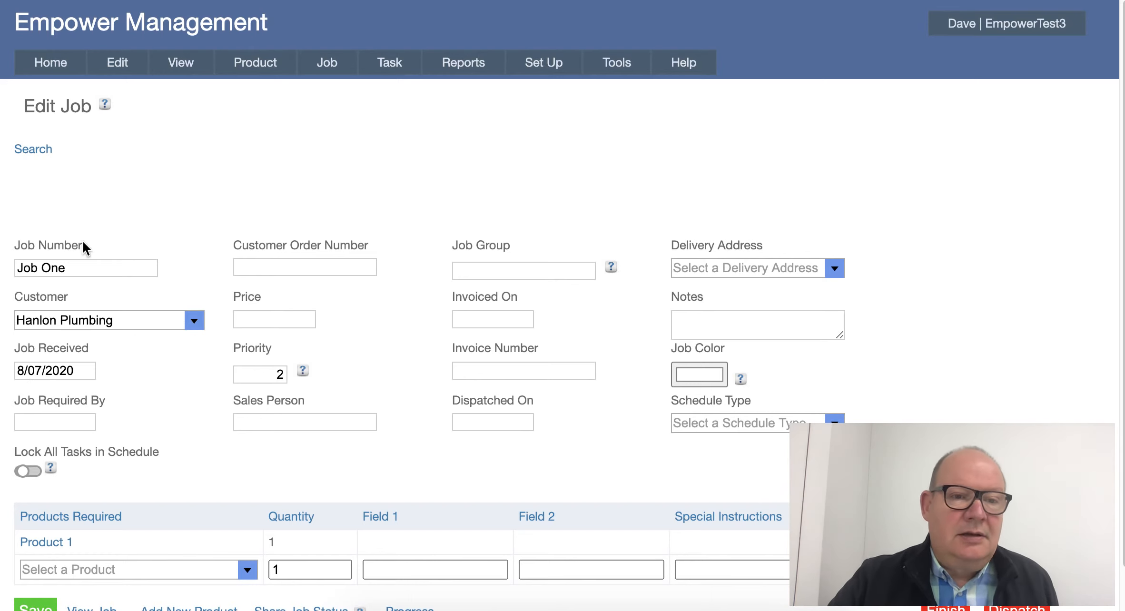
- Update the production schedule and display its monthly calendar for July 2020
mouse_move(172, 64)
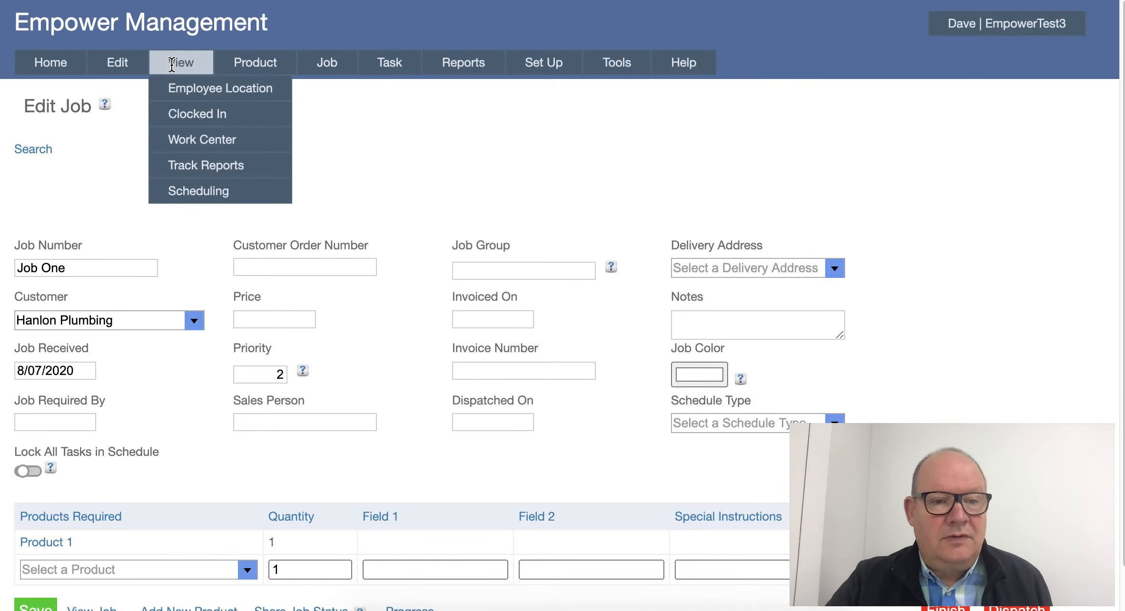
mouse_move(182, 201)
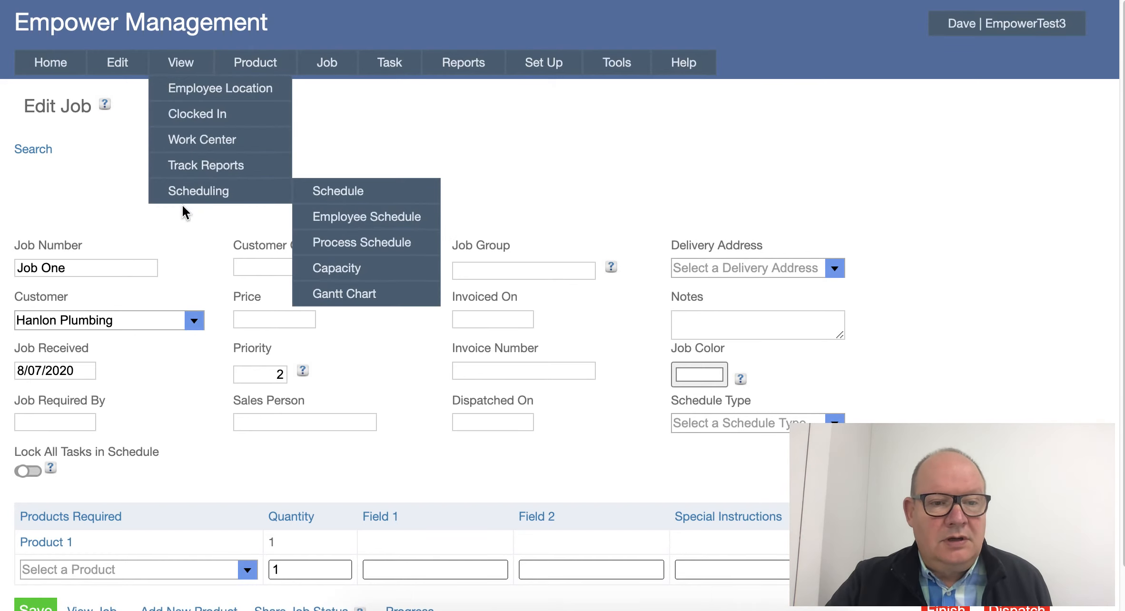
left_click(330, 192)
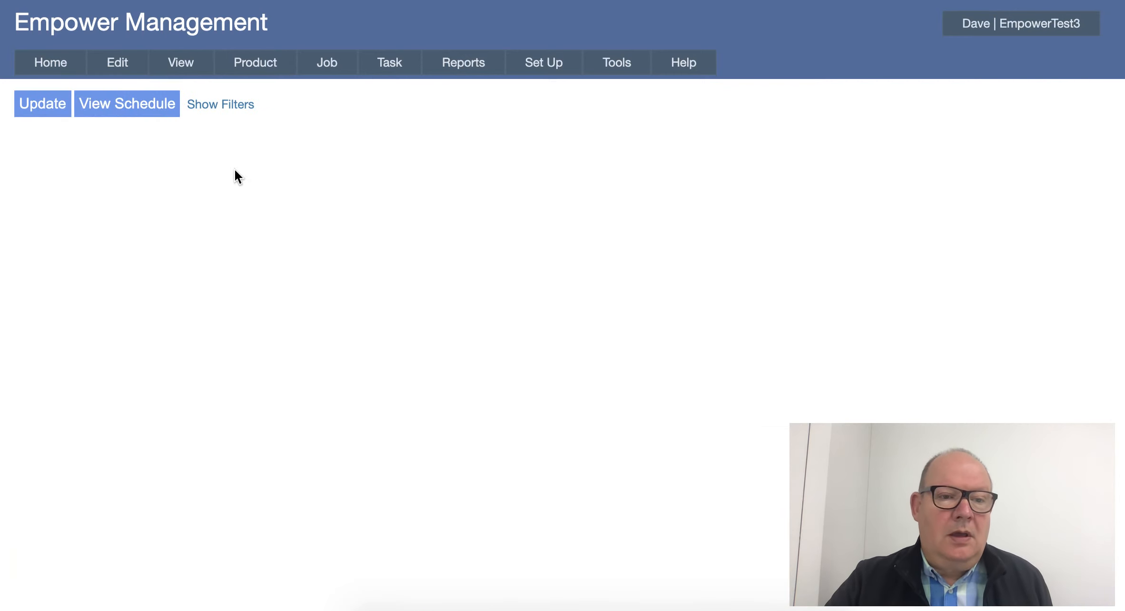
left_click(50, 107)
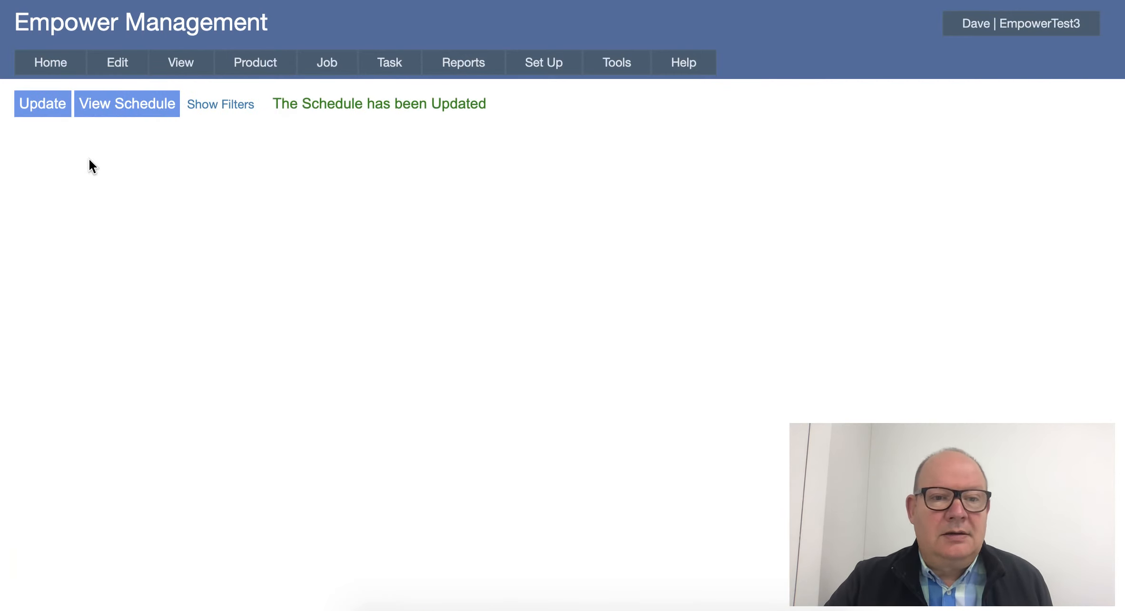
left_click(129, 106)
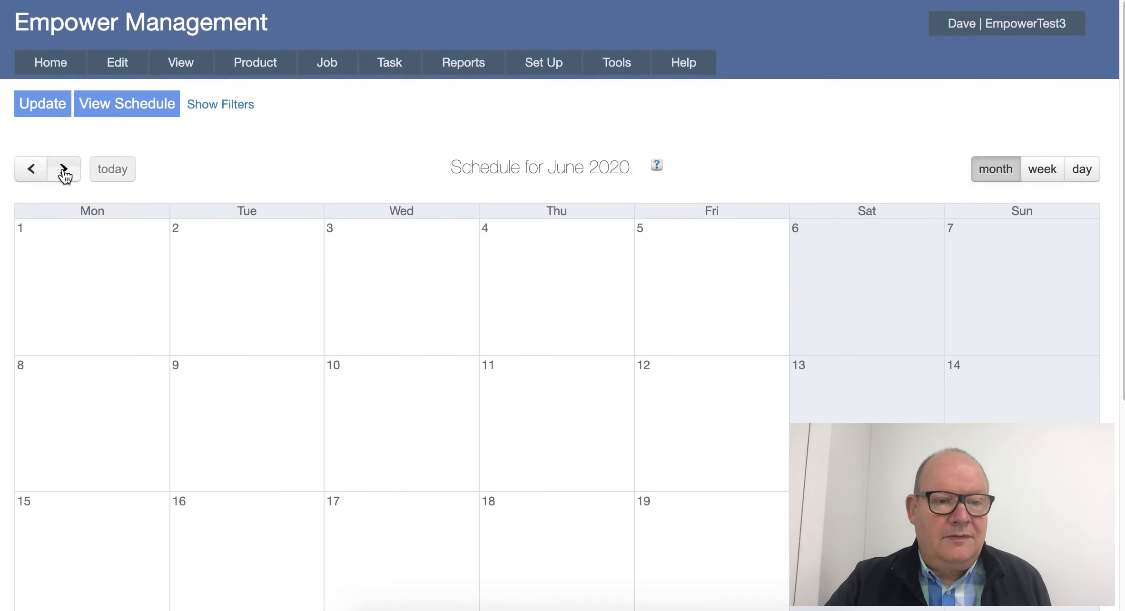
left_click(64, 172)
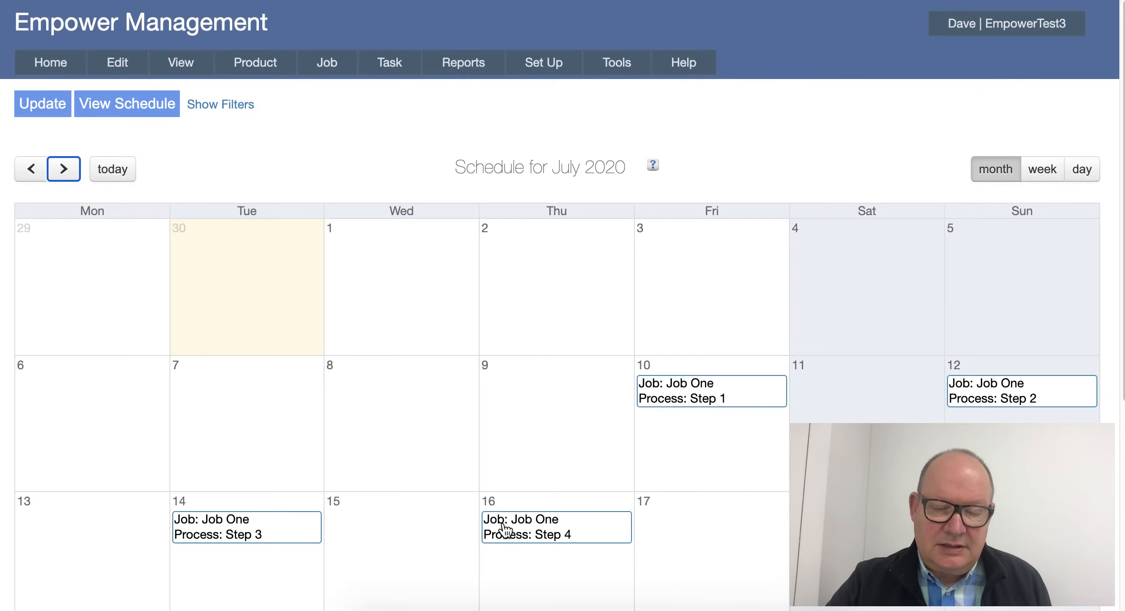
- Examine the July calendar dates of Job One's process steps, selecting the 12th, 13th, 14th and 16th in turn
scroll(504, 514, "down", 1)
scroll(504, 514, "down", 1)
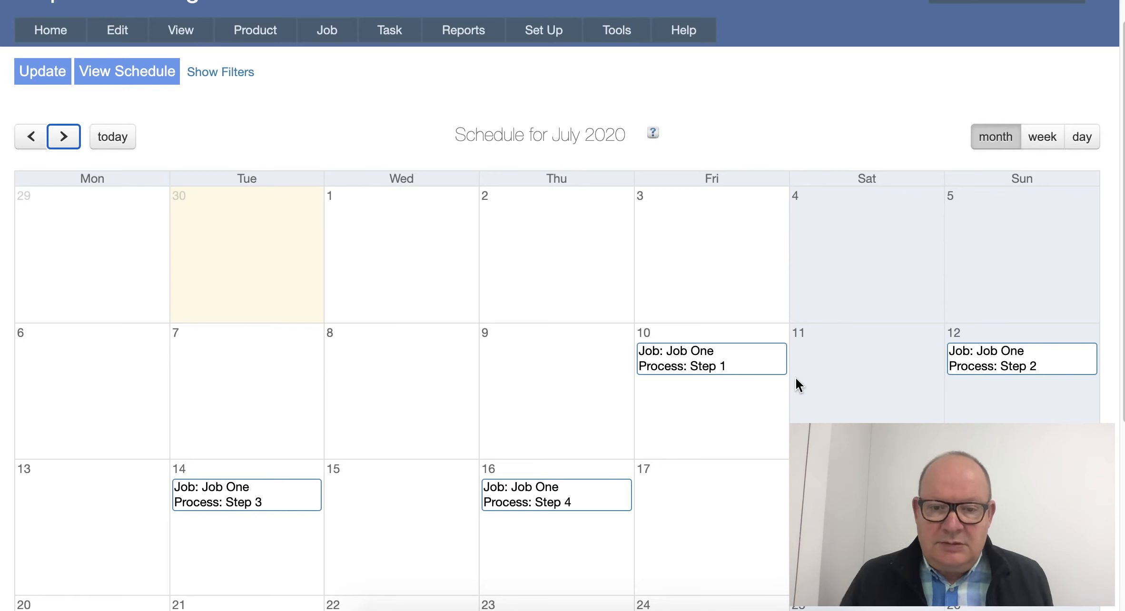
left_click(1015, 402)
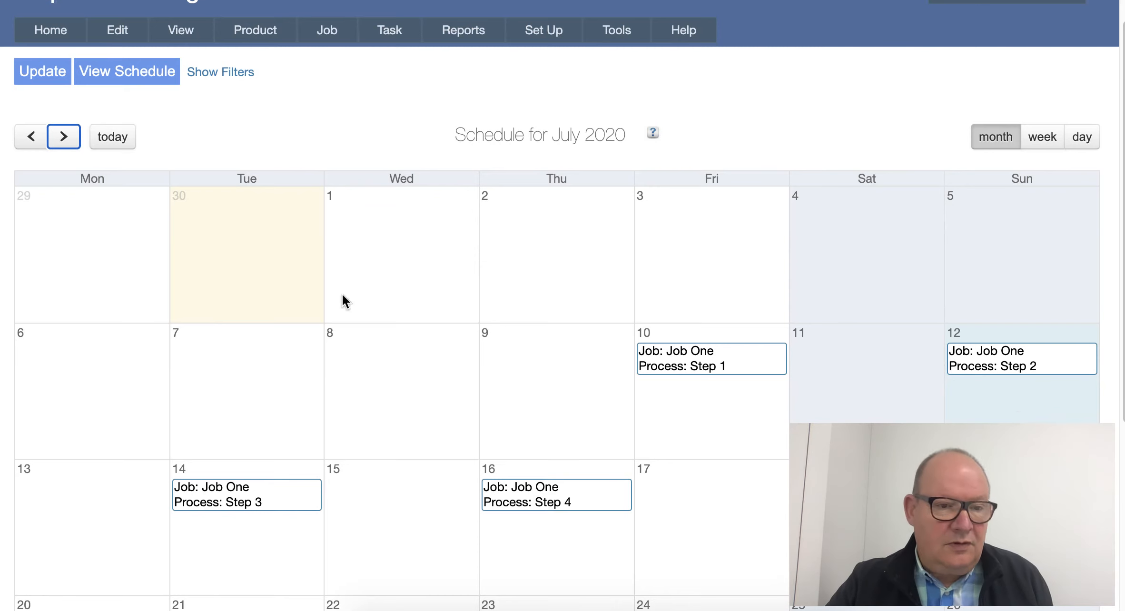
left_click(94, 516)
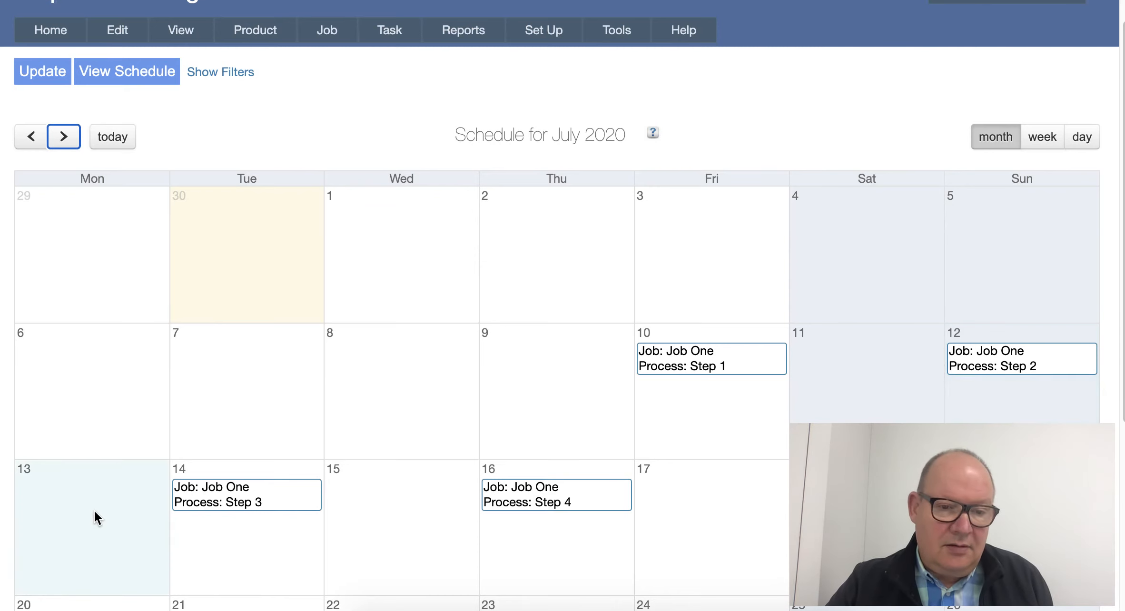
left_click(257, 524)
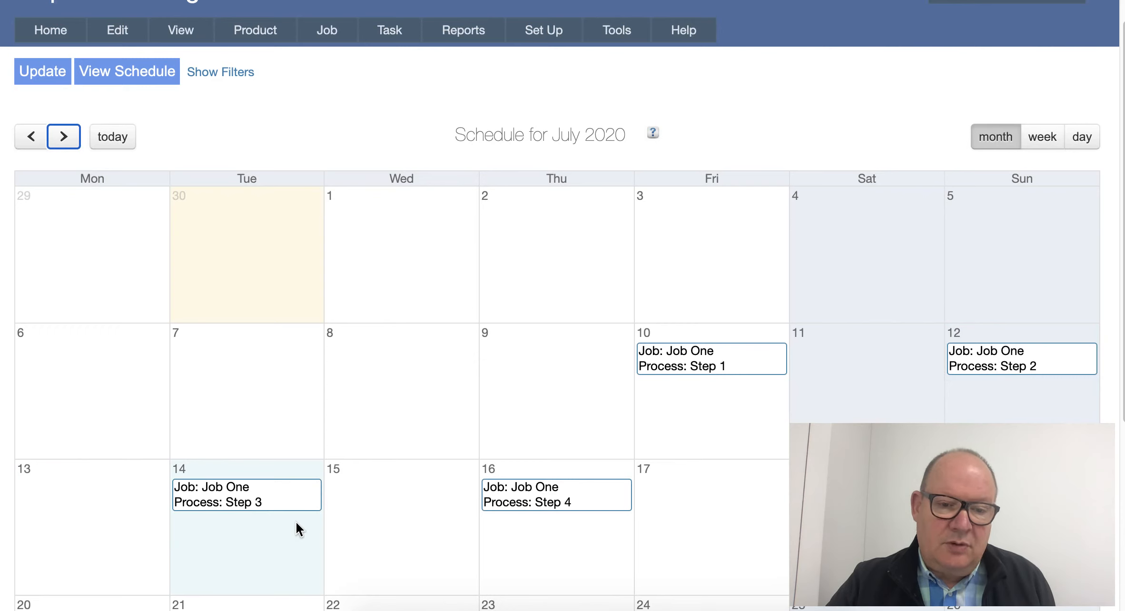
left_click(551, 536)
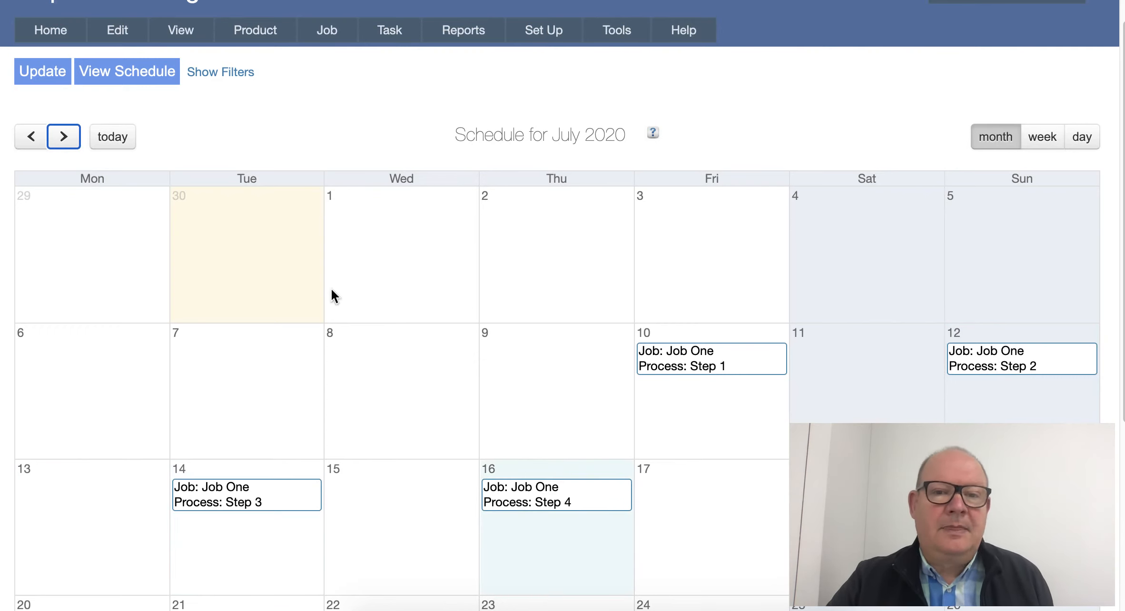
- Return to the Scheduling settings to review the forward scheduling default
left_click(537, 29)
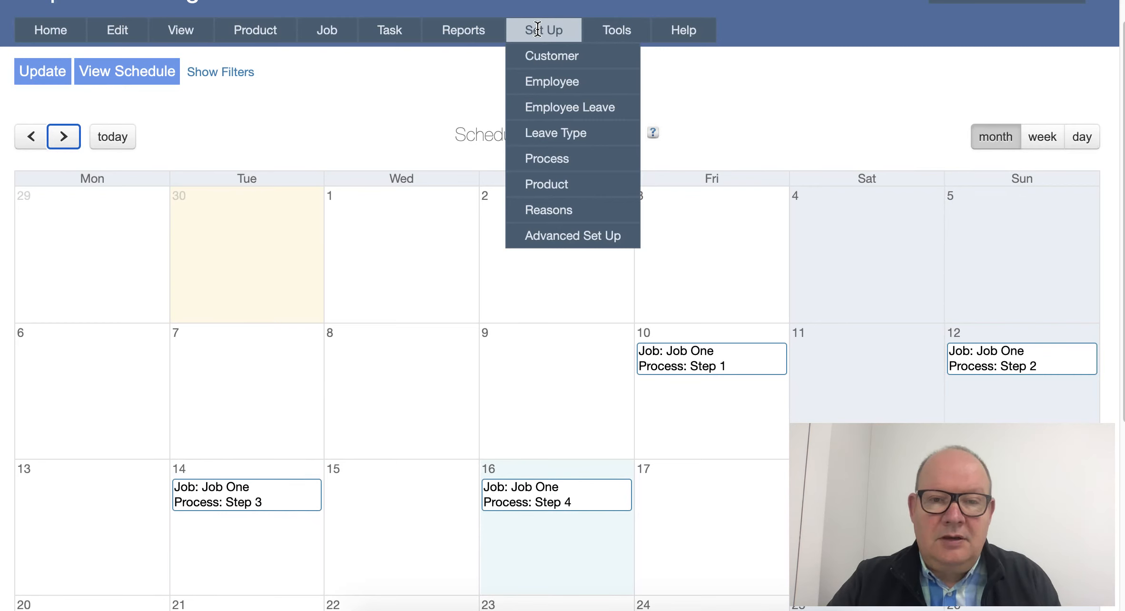
left_click(616, 28)
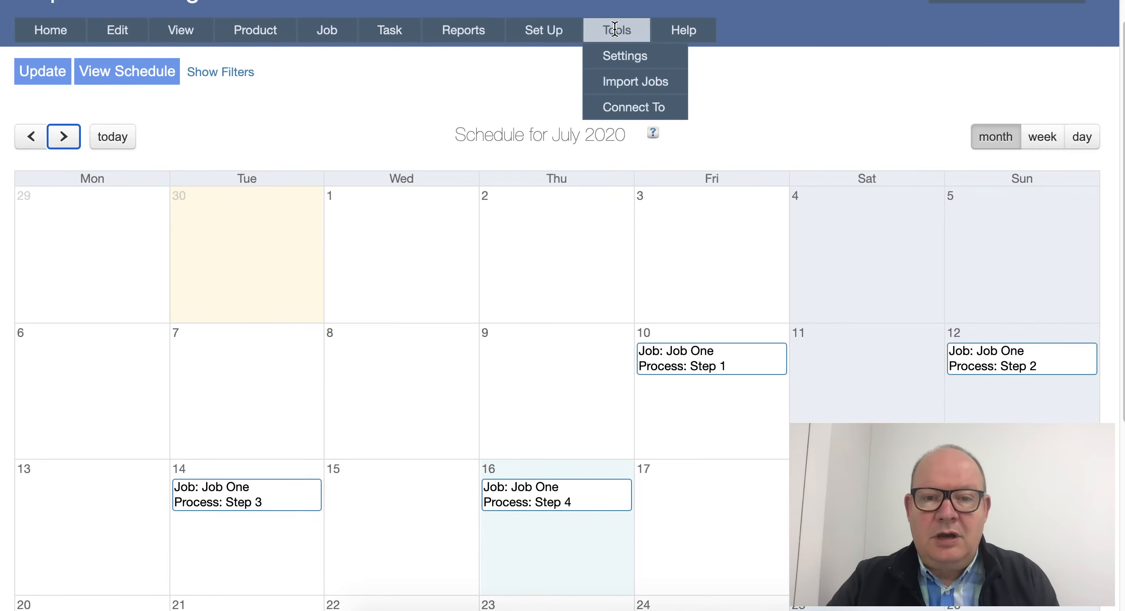
left_click(615, 58)
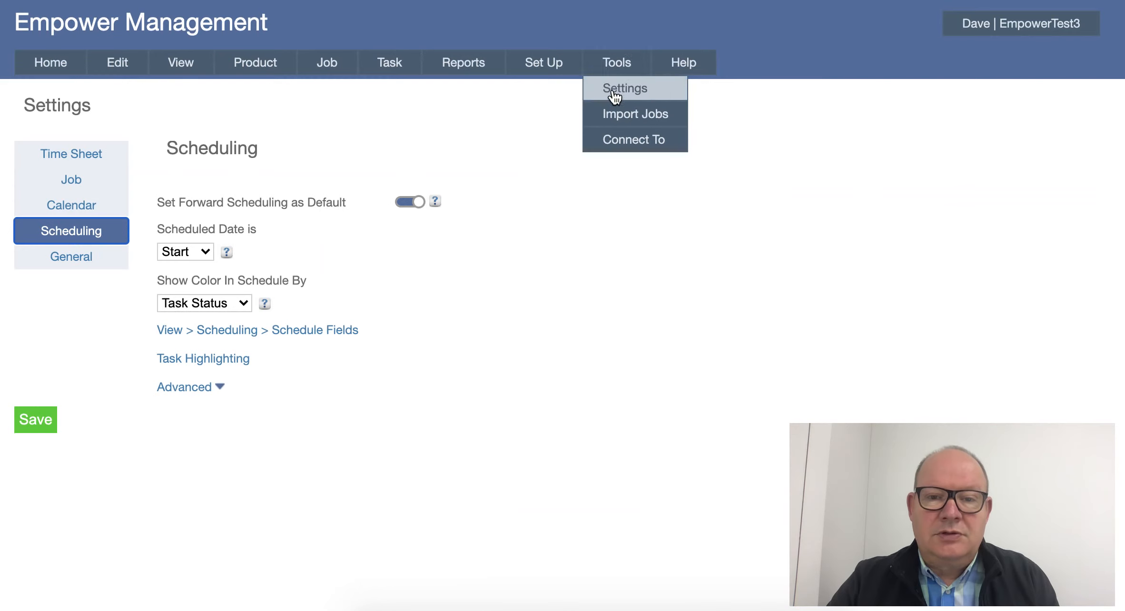
- Set the weekend of the 8 Day Forward Schedule to Sat & Sun and save the schedule
mouse_move(550, 63)
mouse_move(550, 268)
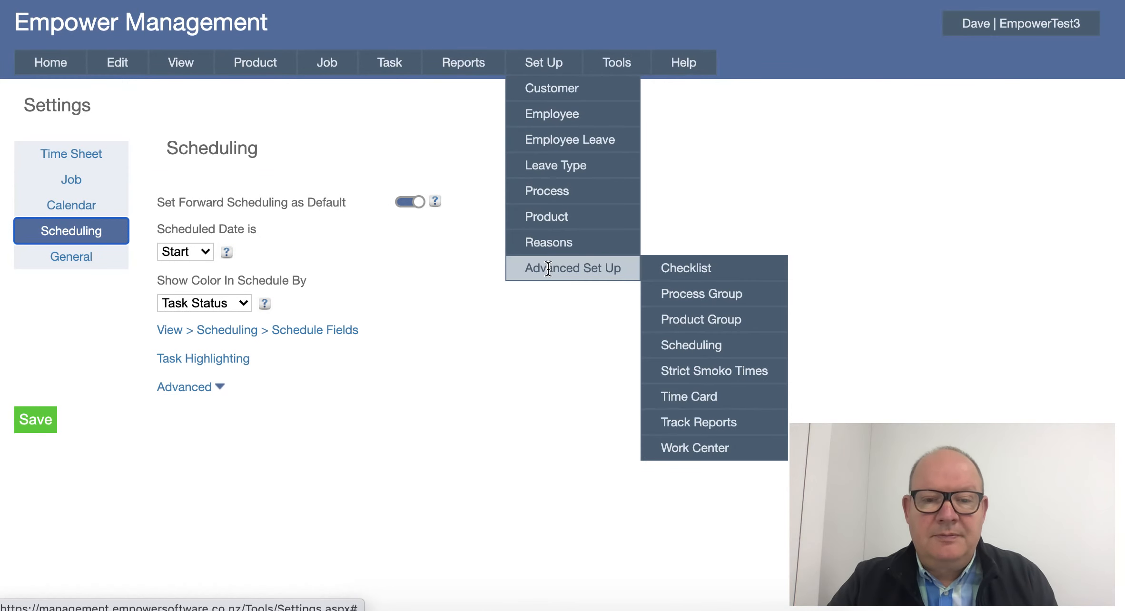
mouse_move(687, 353)
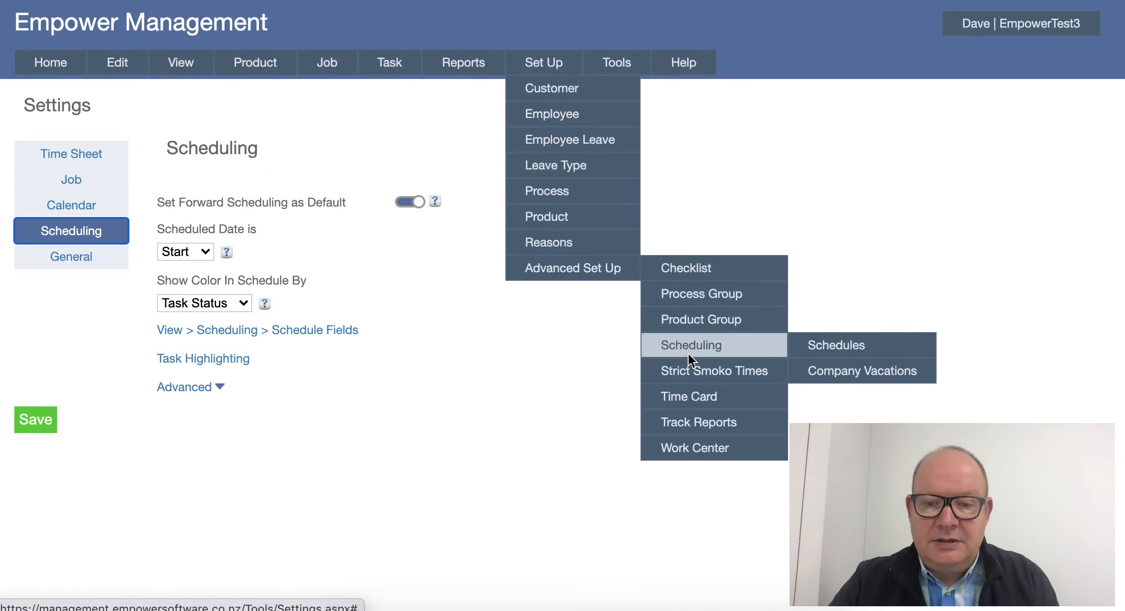
left_click(814, 347)
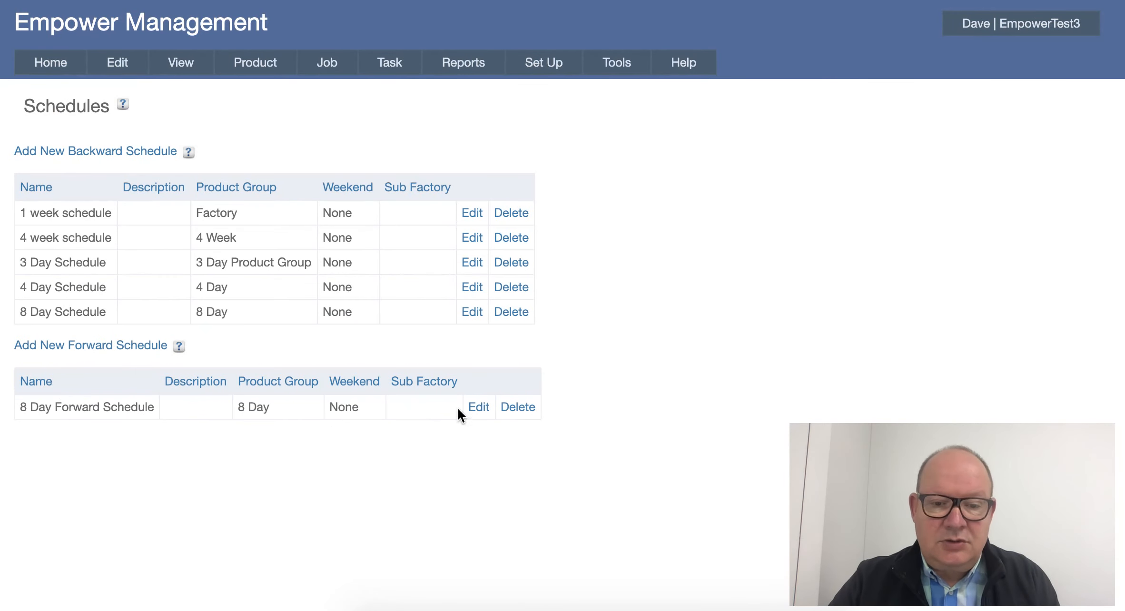
left_click(476, 408)
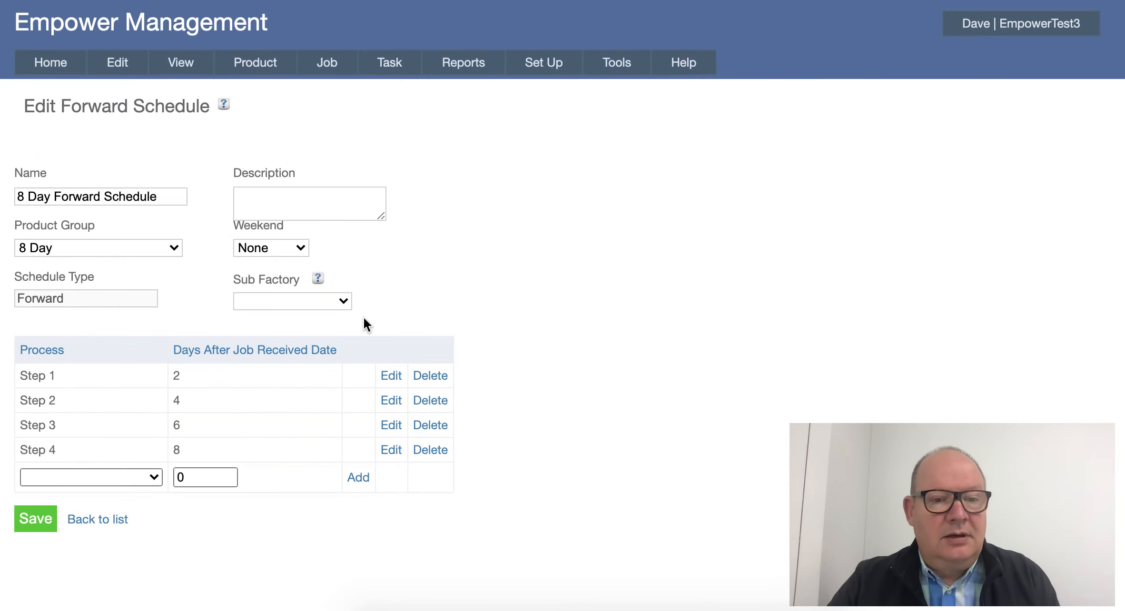
left_click(299, 248)
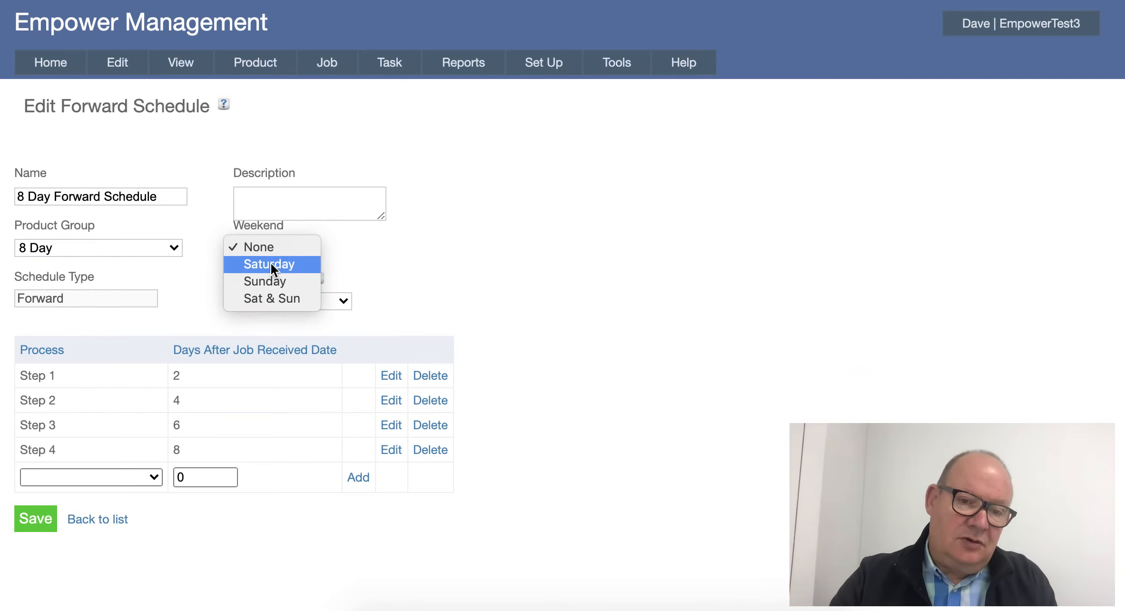
left_click(259, 297)
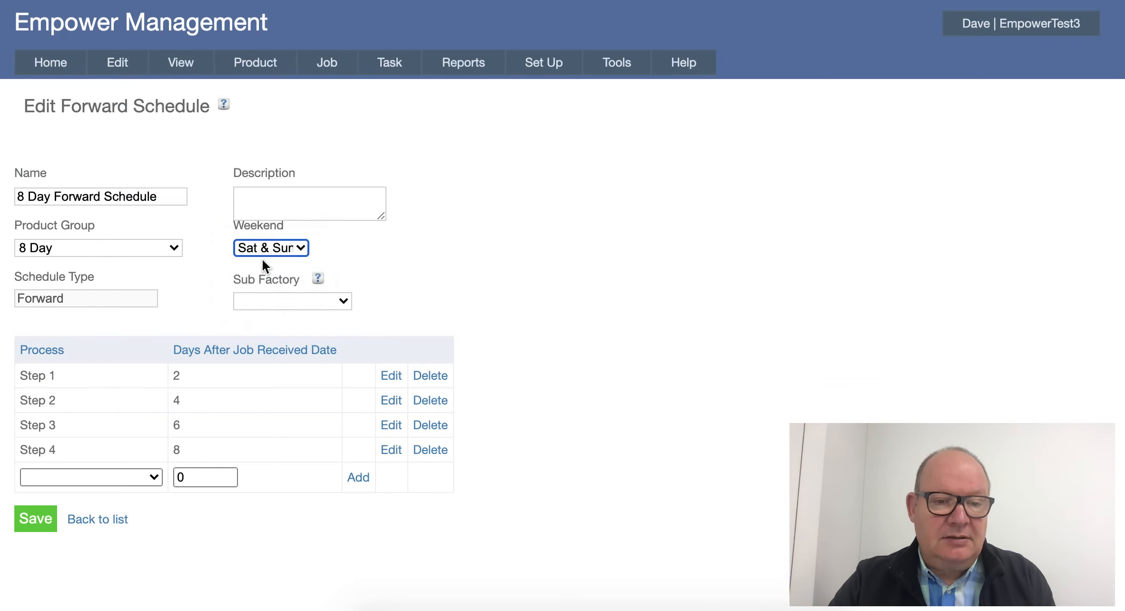
left_click(35, 519)
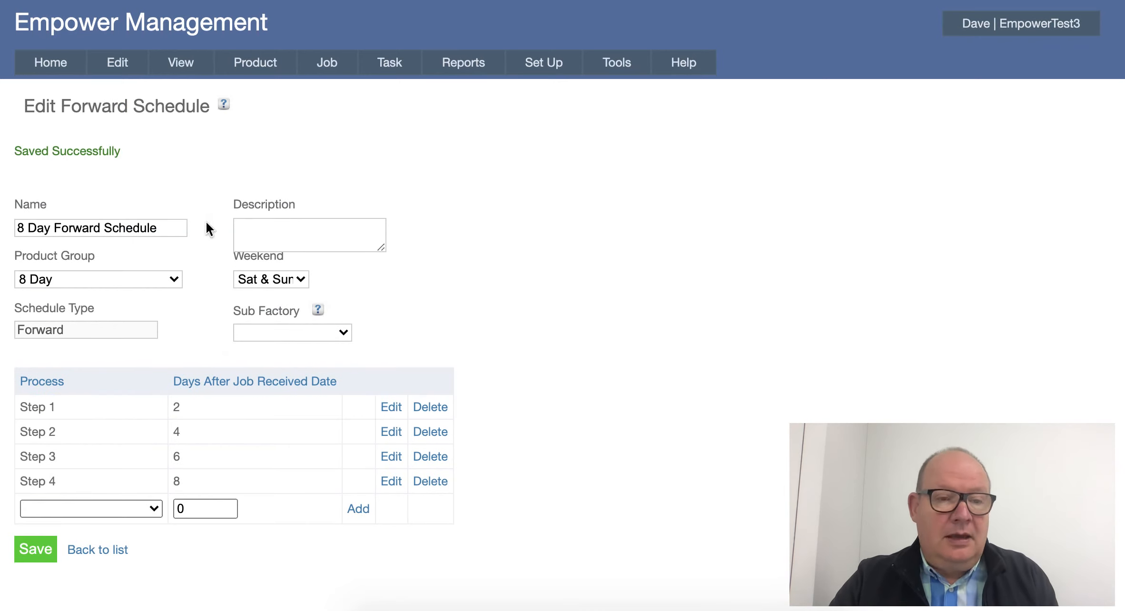
- Update the production schedule with the new weekend setting and display the July 2020 calendar
mouse_move(186, 62)
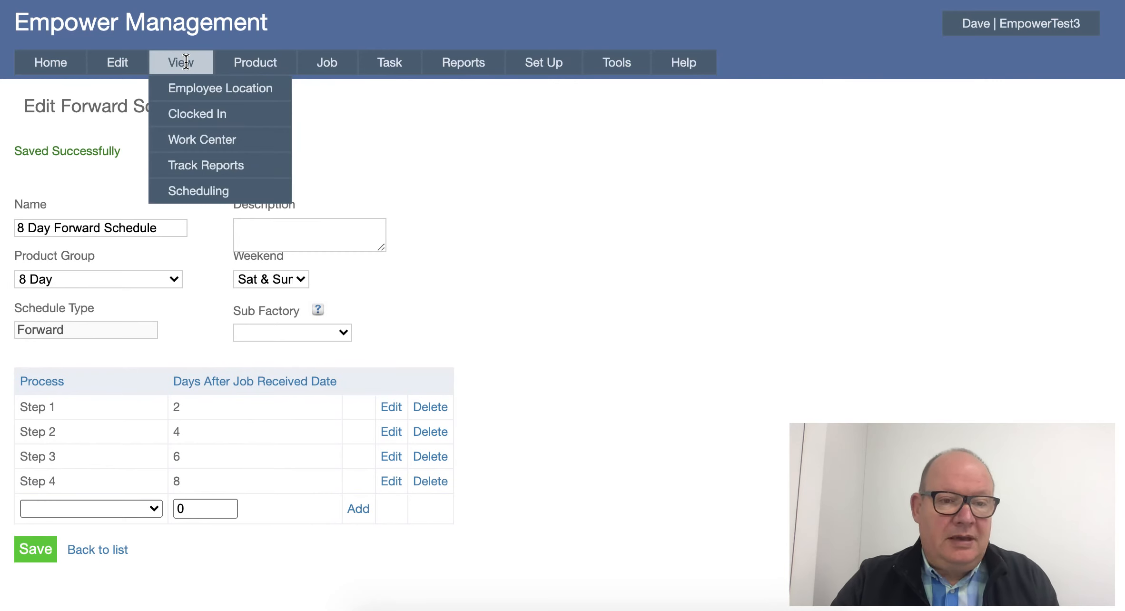
mouse_move(183, 190)
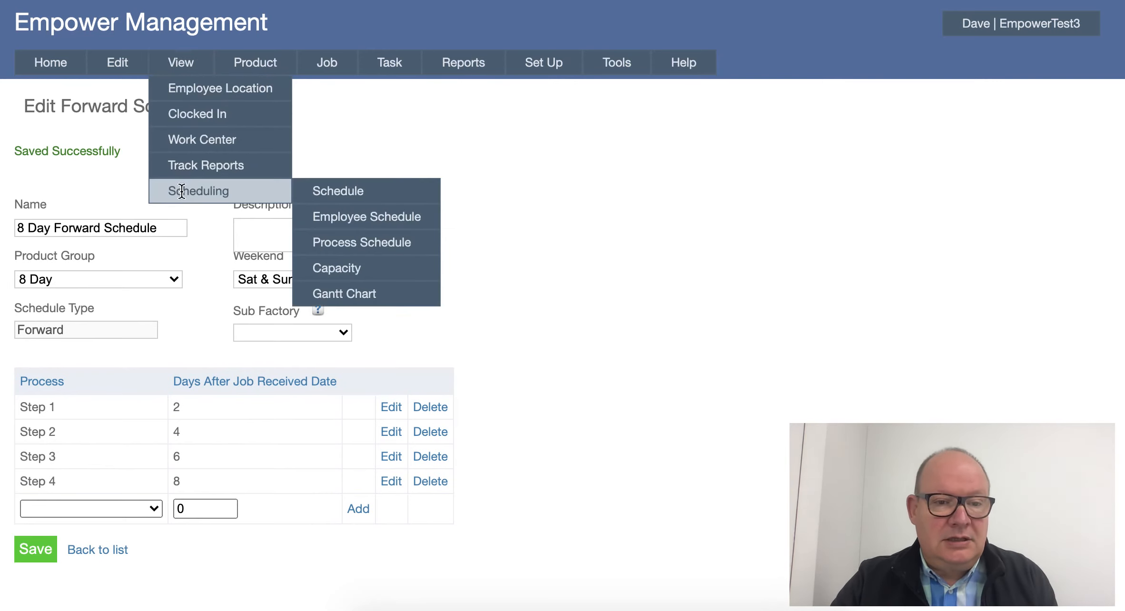
left_click(333, 193)
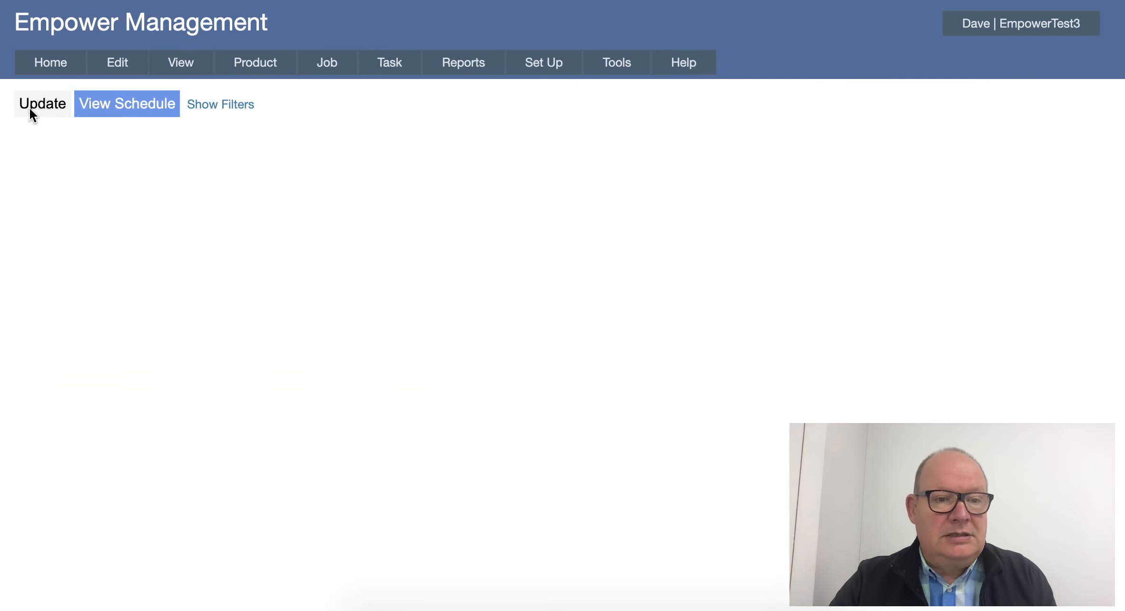
left_click(32, 105)
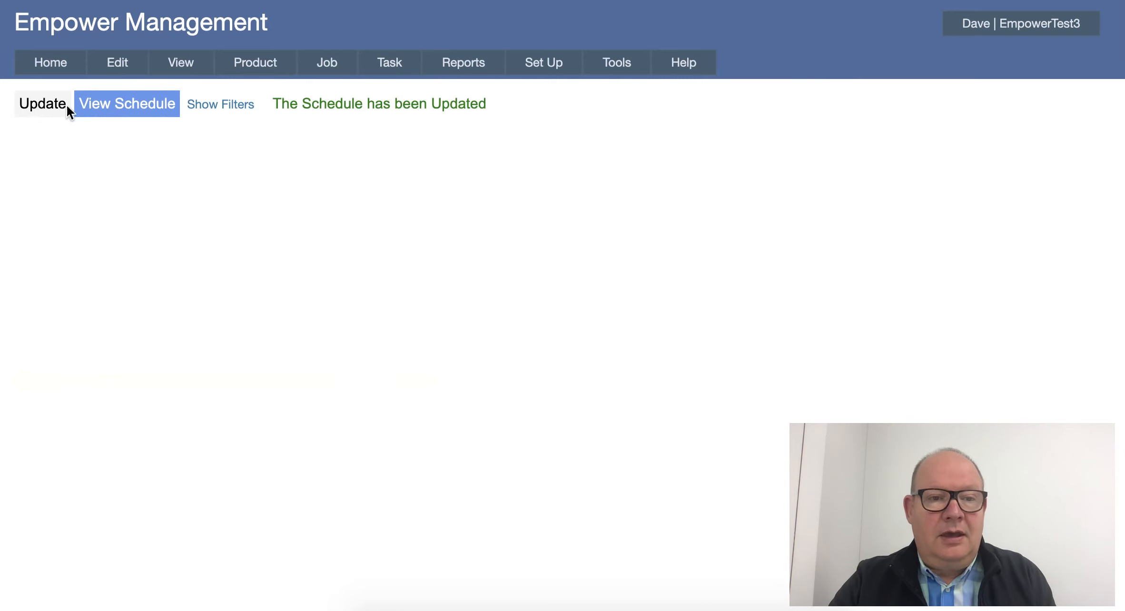
left_click(106, 103)
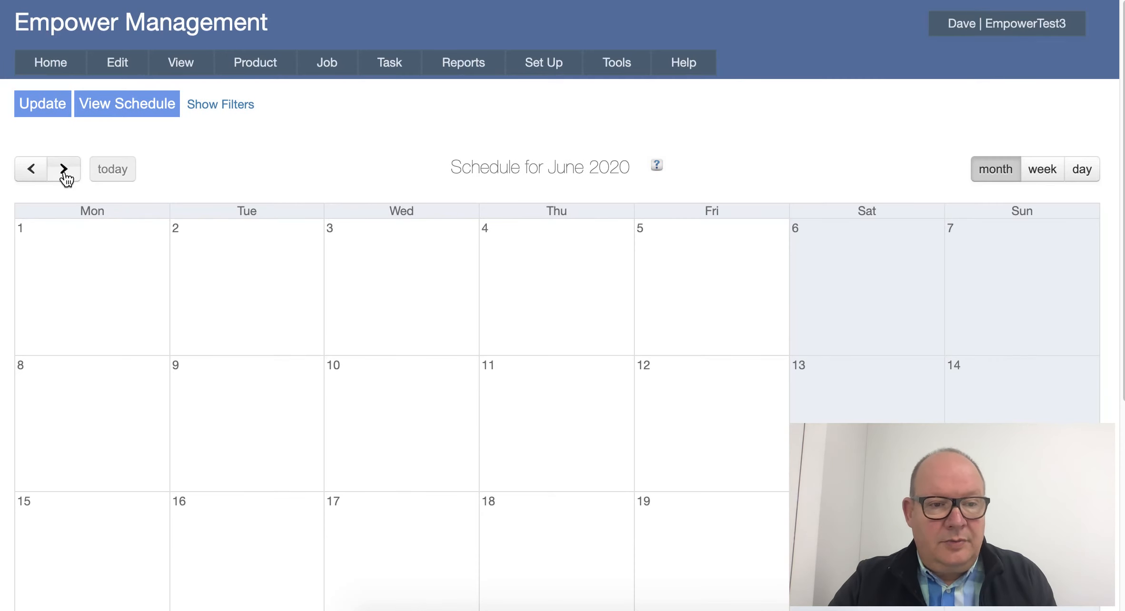
left_click(64, 169)
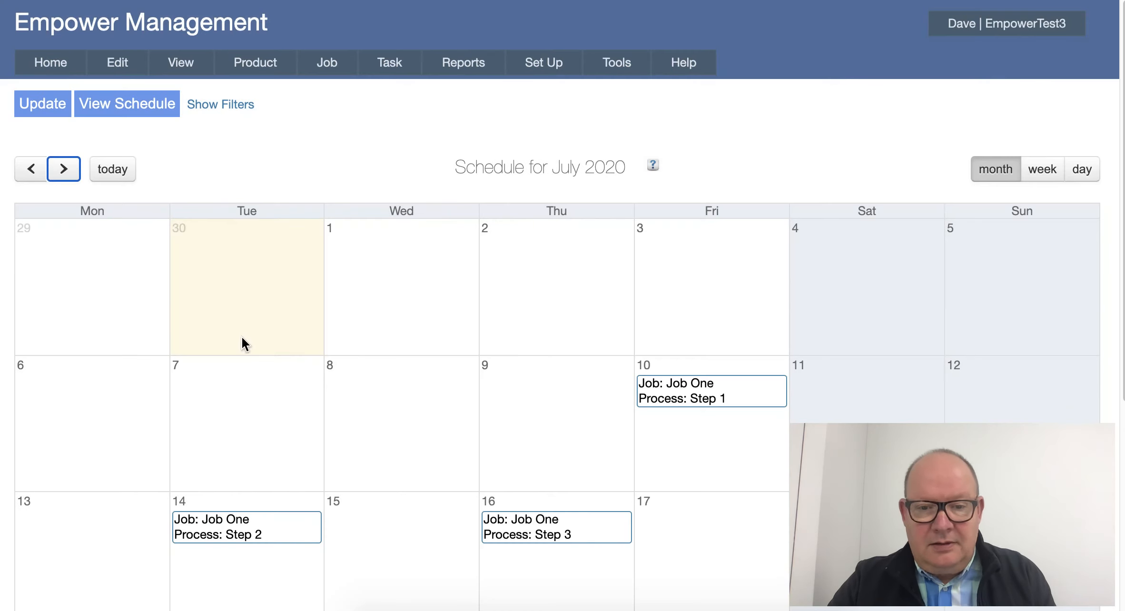
- Examine how Job One's four process steps fall around the weekends in July, selecting the 13th
scroll(292, 377, "down", 1)
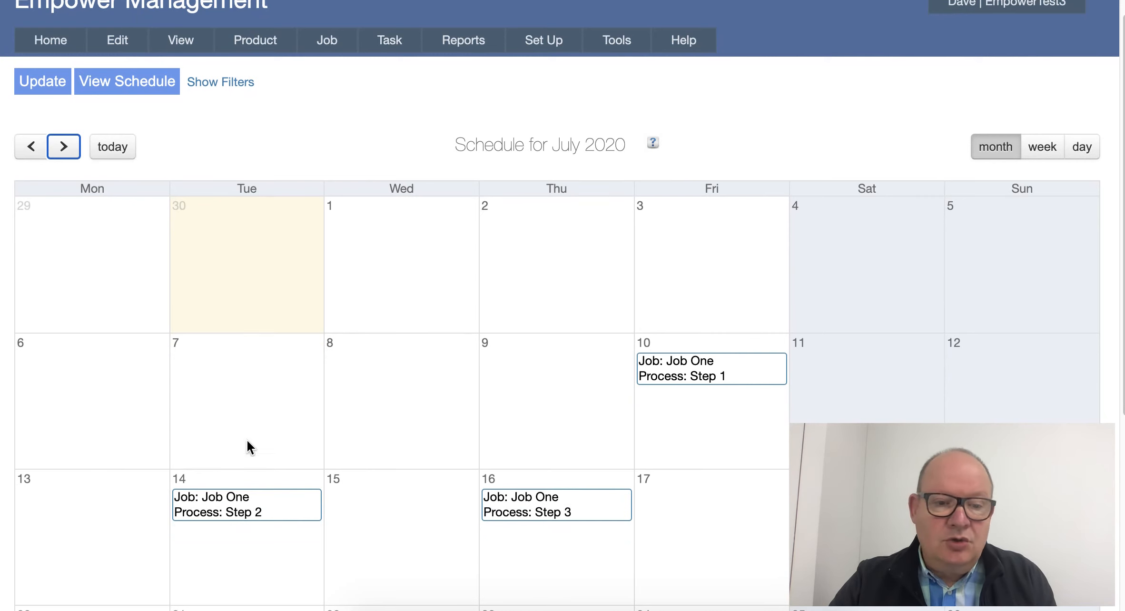
scroll(203, 504, "down", 1)
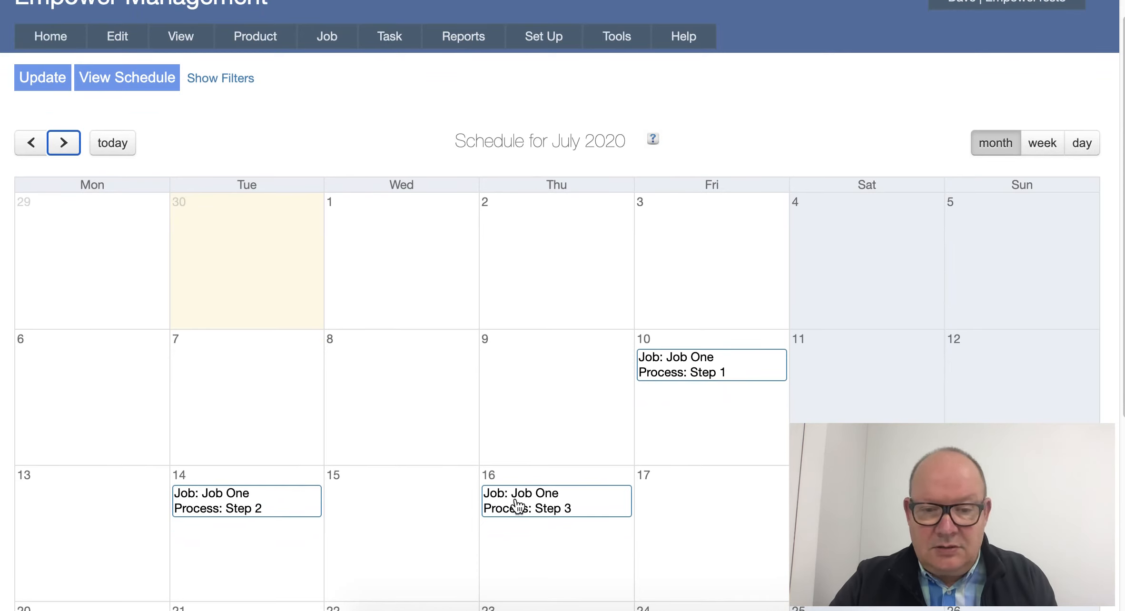
scroll(452, 495, "down", 4)
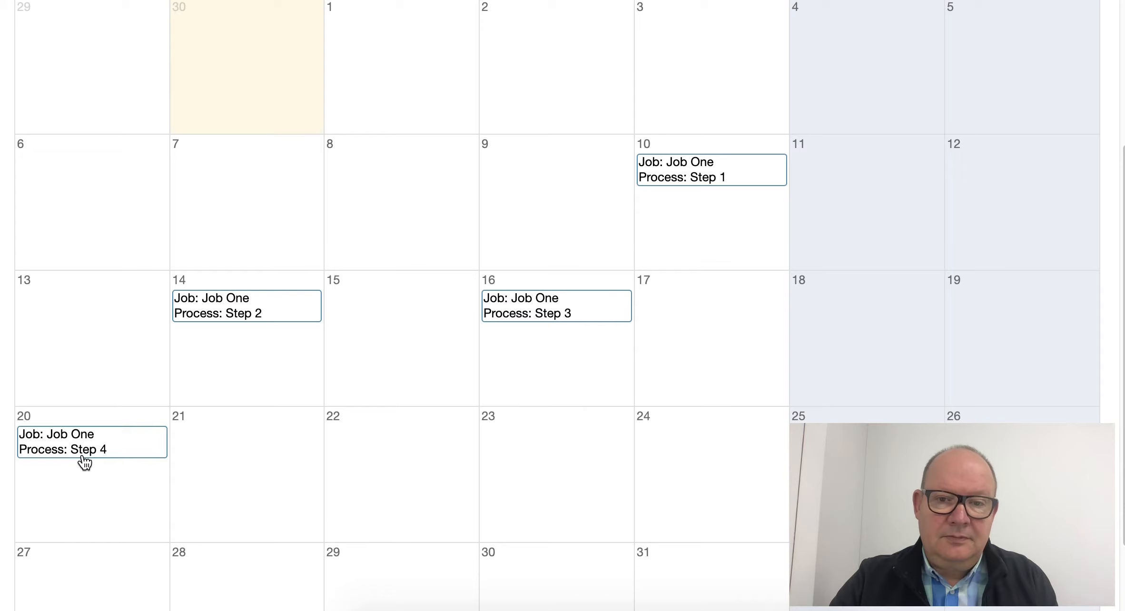
scroll(82, 460, "up", 1)
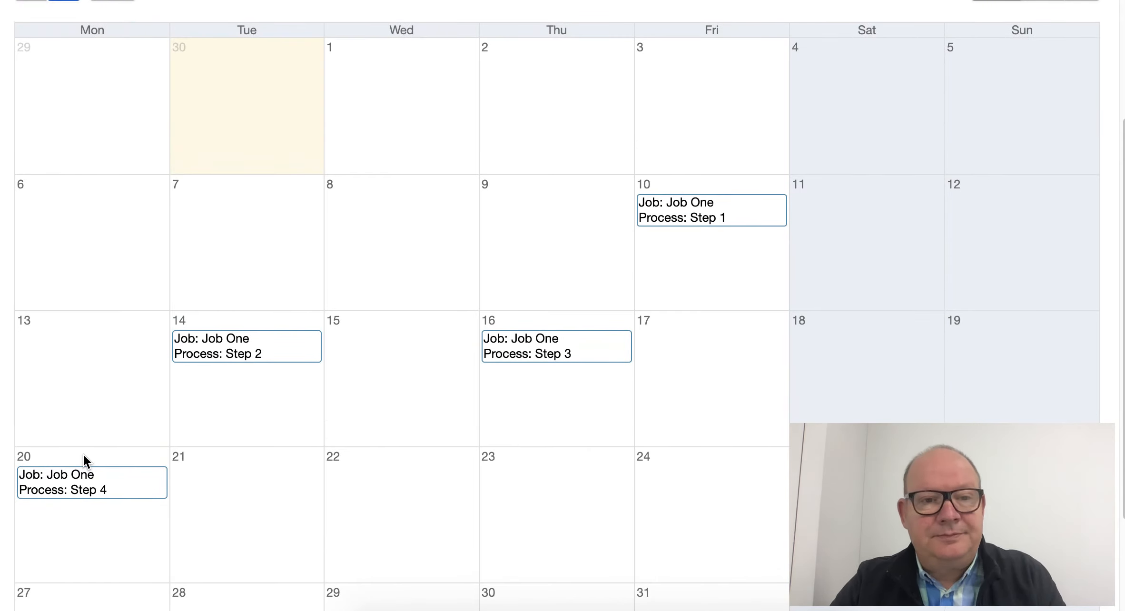
scroll(83, 456, "up", 2)
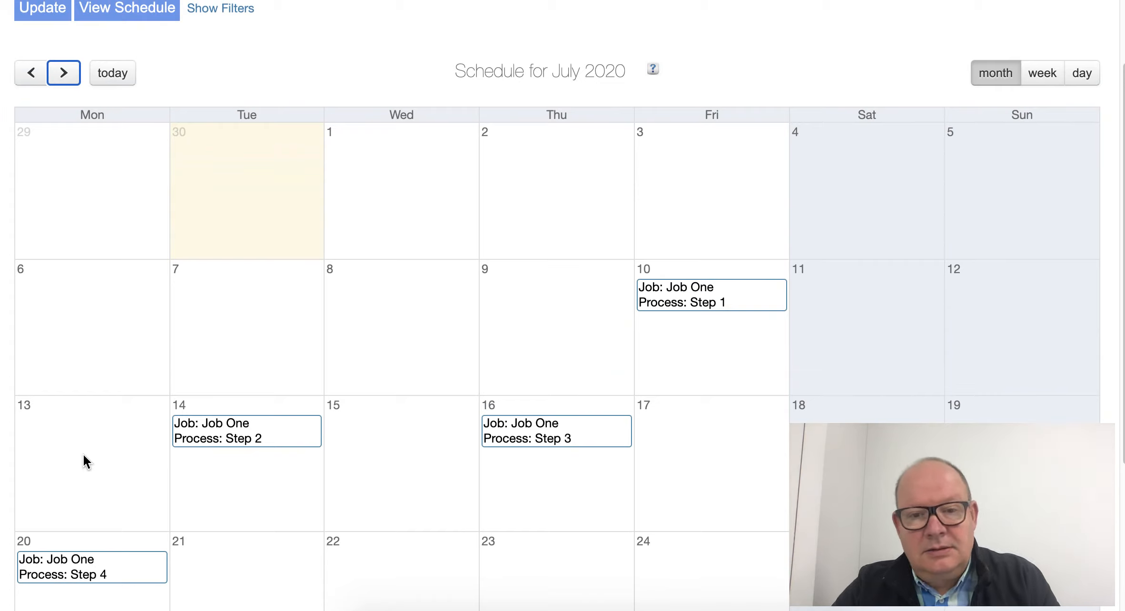
scroll(85, 478, "up", 1)
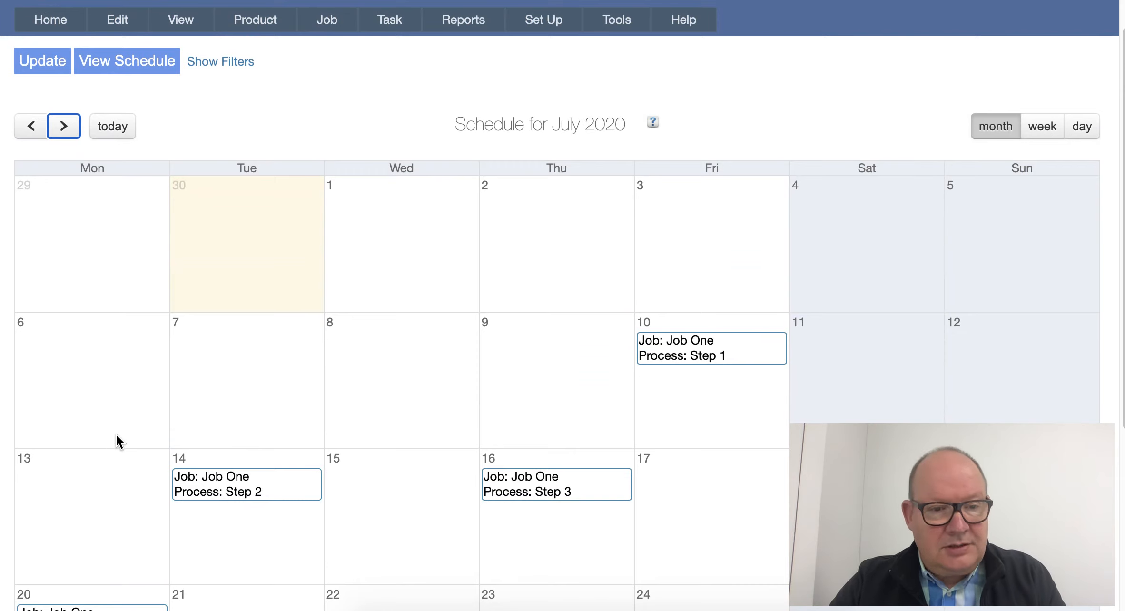
scroll(109, 431, "down", 1)
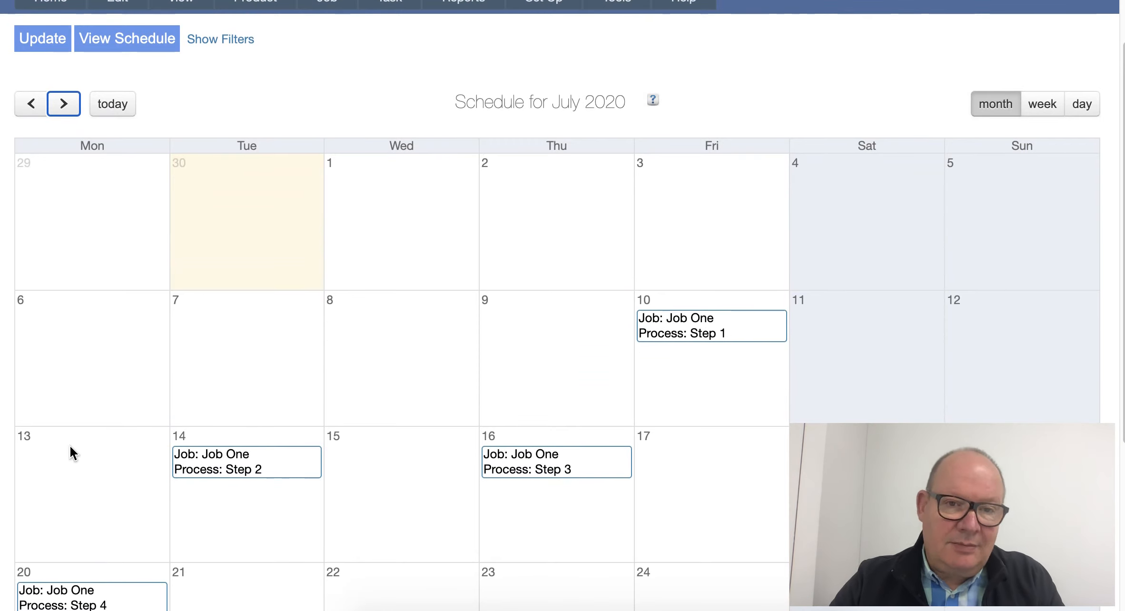
left_click(71, 485)
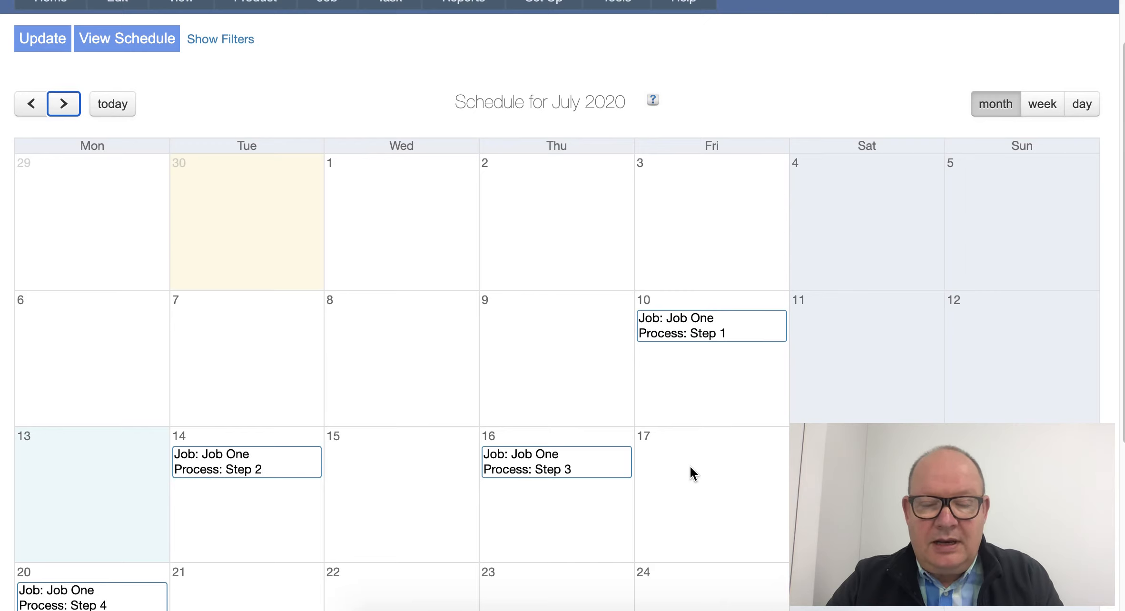
scroll(415, 467, "up", 2)
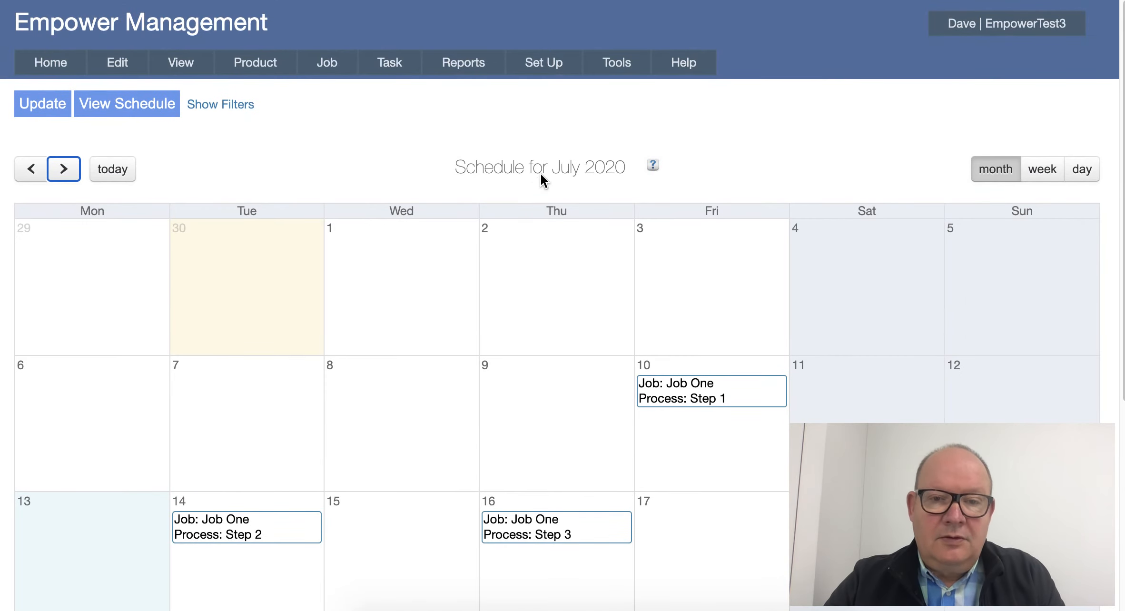
- Open the Company Vacations set-up and begin a new vacation entry
mouse_move(551, 64)
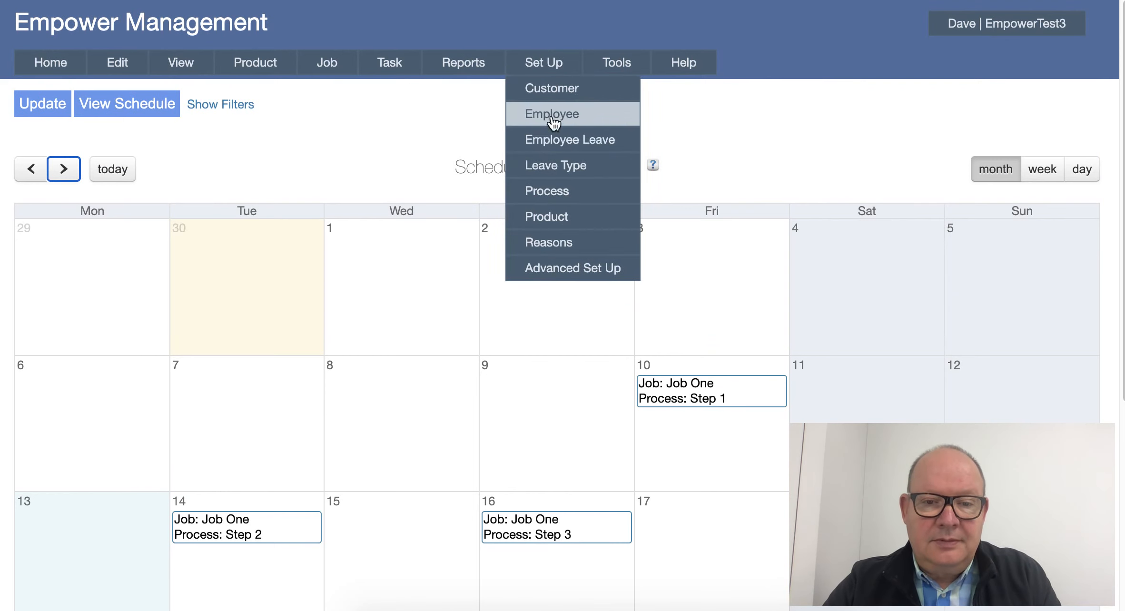
mouse_move(557, 262)
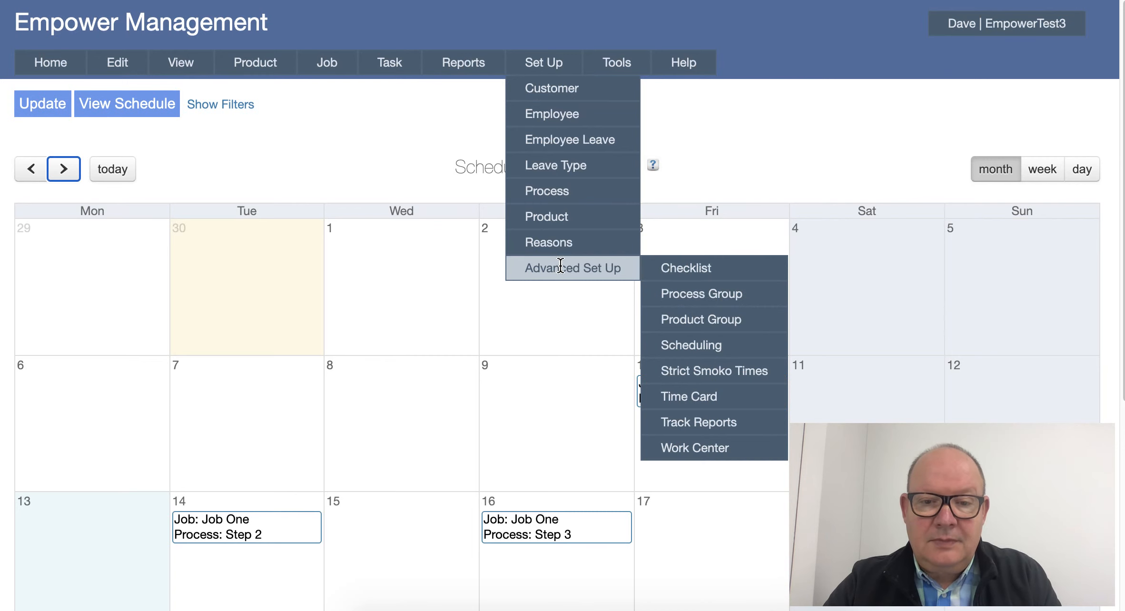
mouse_move(683, 343)
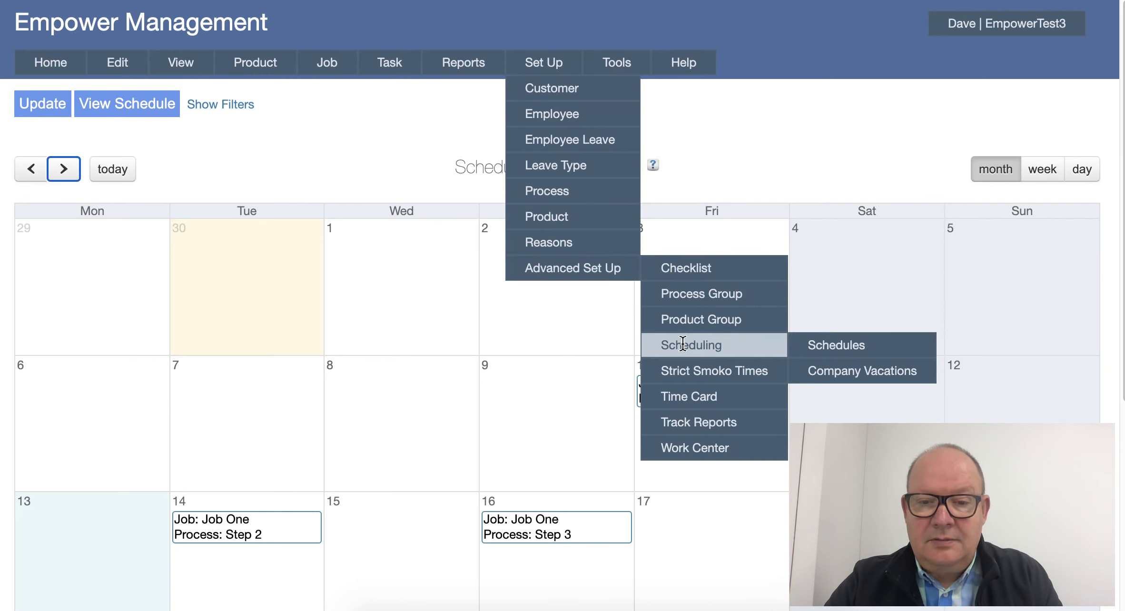
left_click(850, 379)
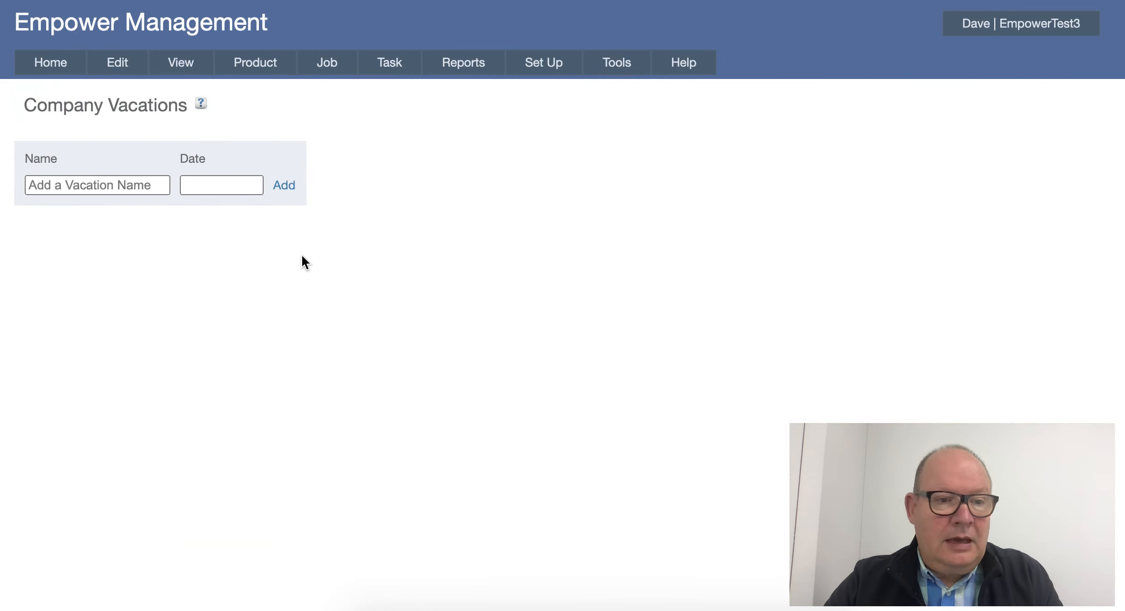
left_click(46, 185)
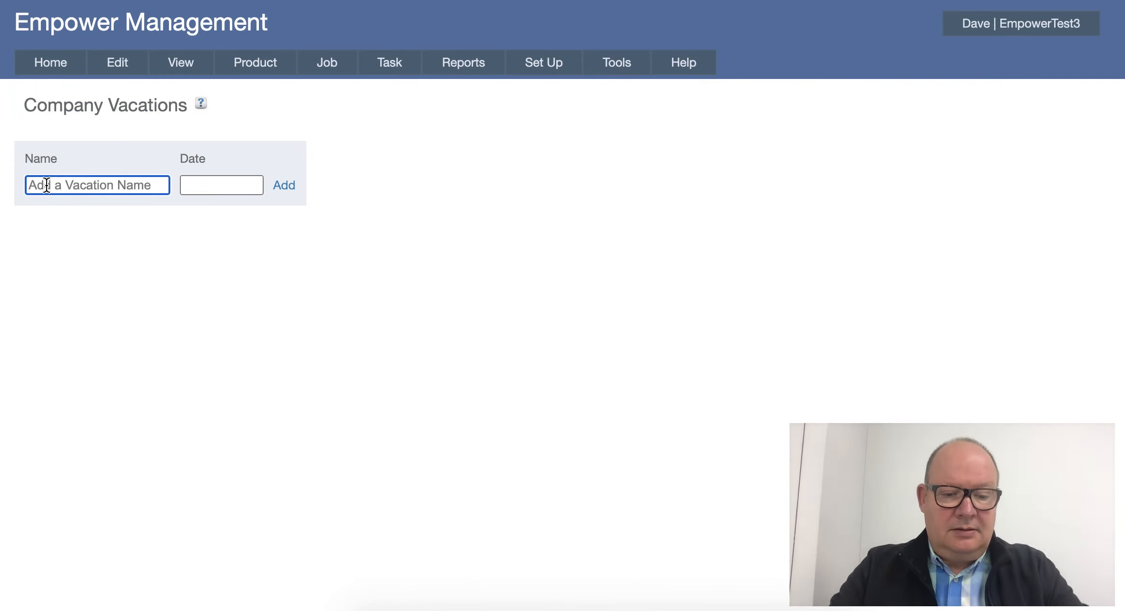
type("A")
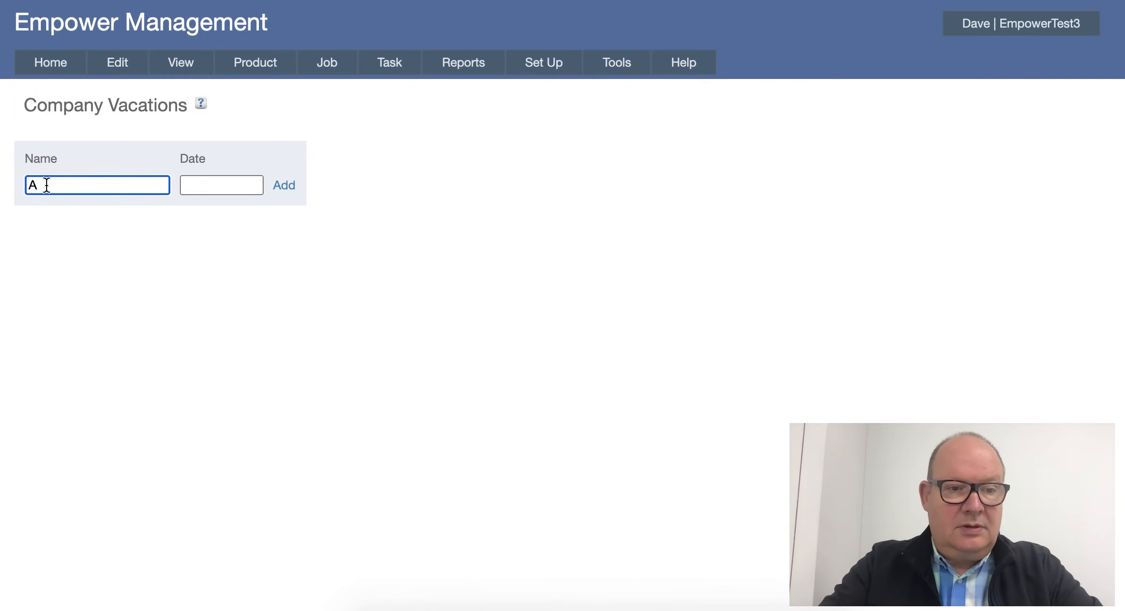
type("NZAC")
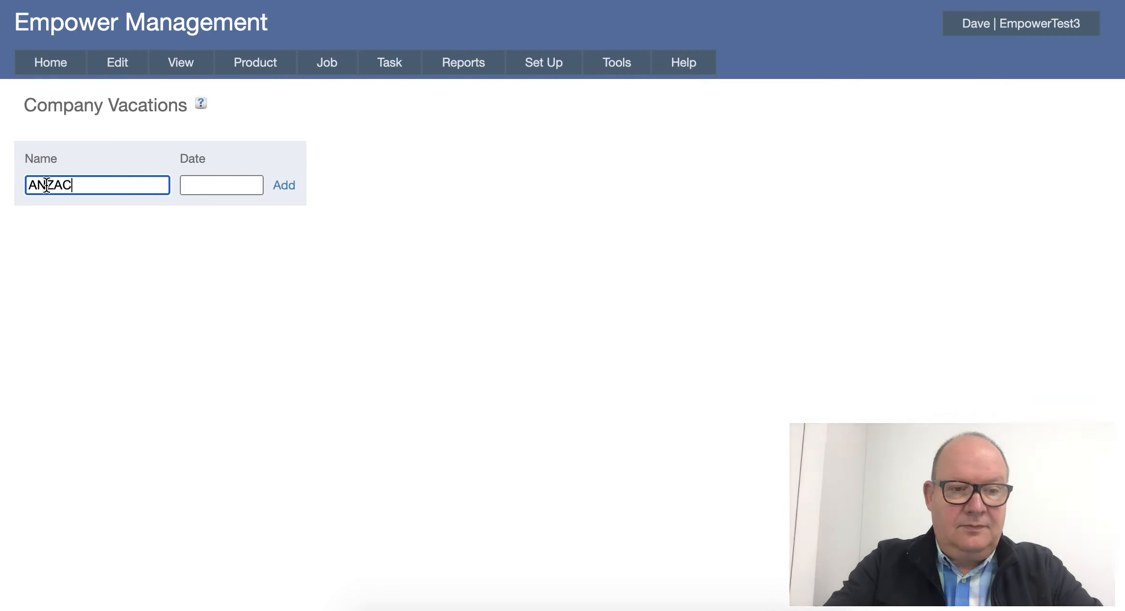
key("BackSpace")
key("BackSpace")
key("BackSpace")
key("BackSpace")
key("BackSpace")
key("BackSpace")
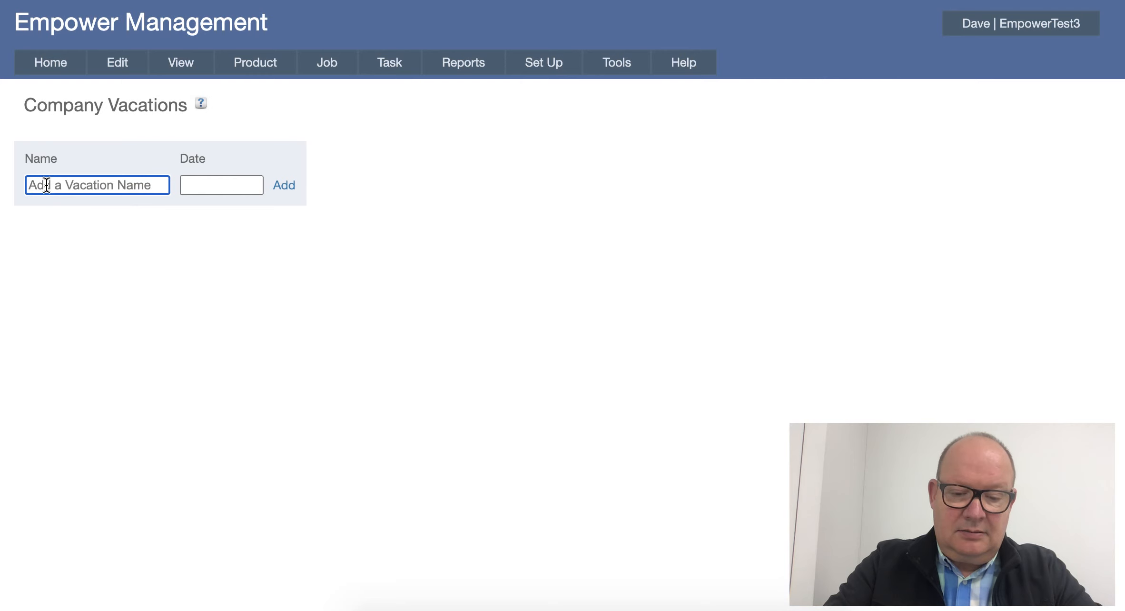
- Add a company vacation named Holiday 1 on 13/07/2020
type("H")
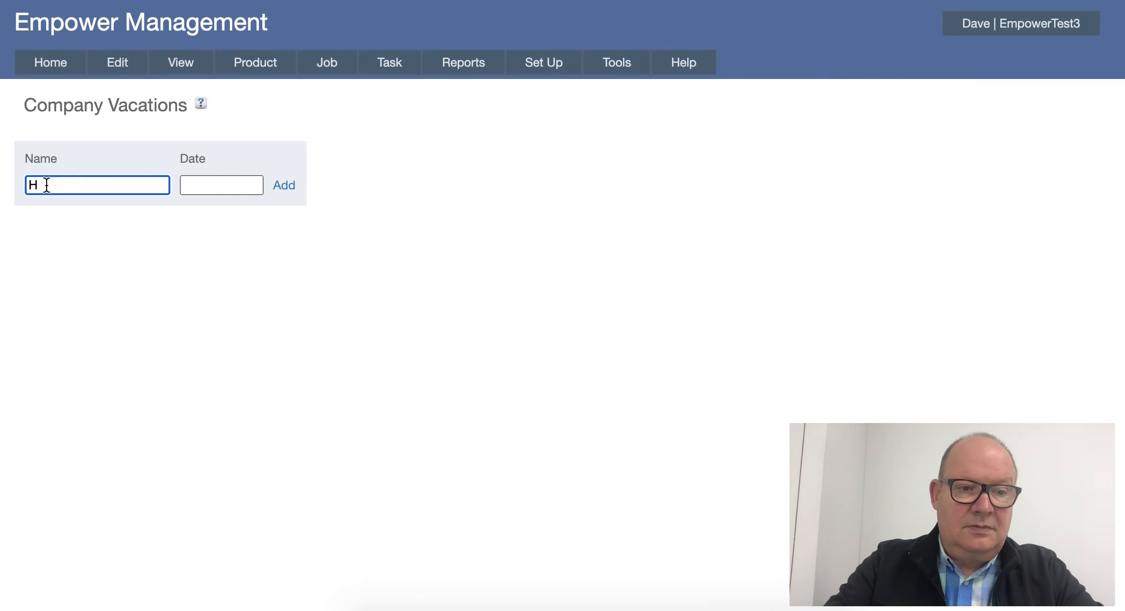
type("ioliday")
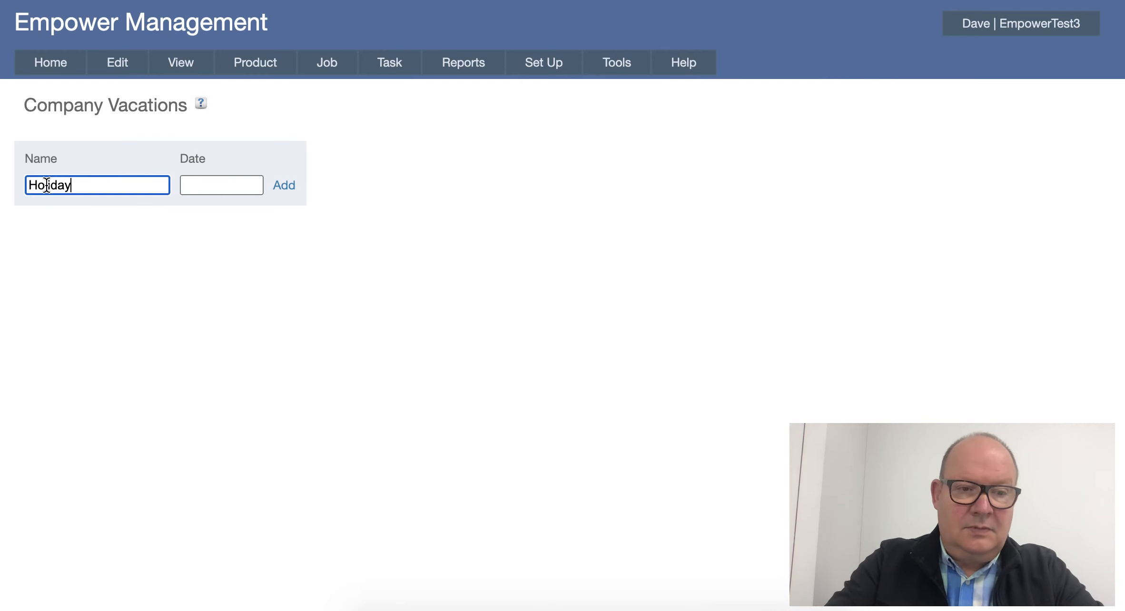
type(" 1")
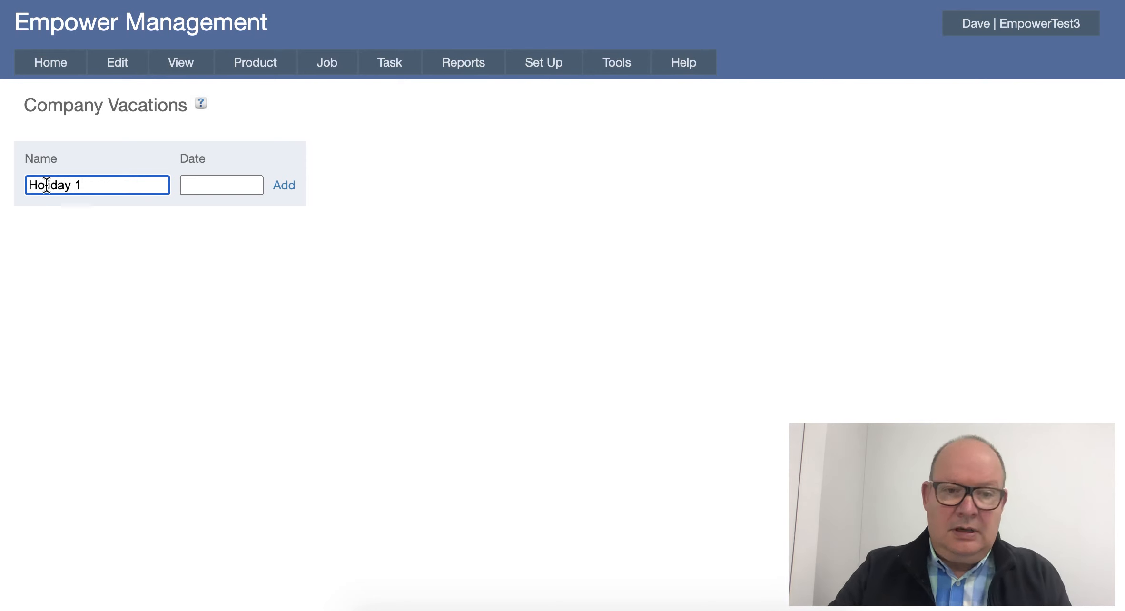
left_click(198, 187)
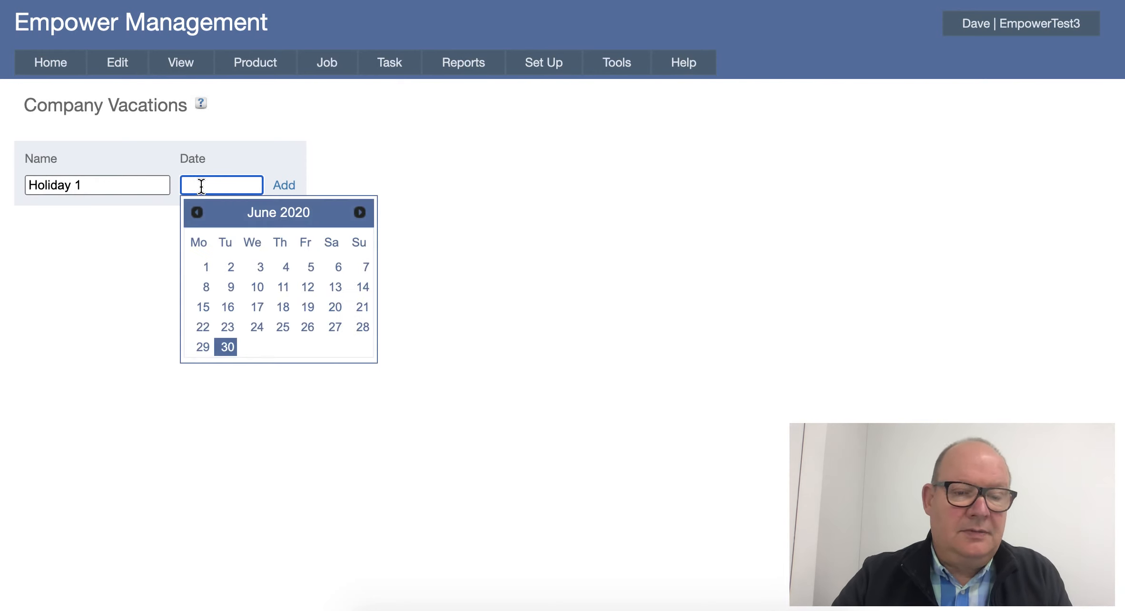
left_click(359, 216)
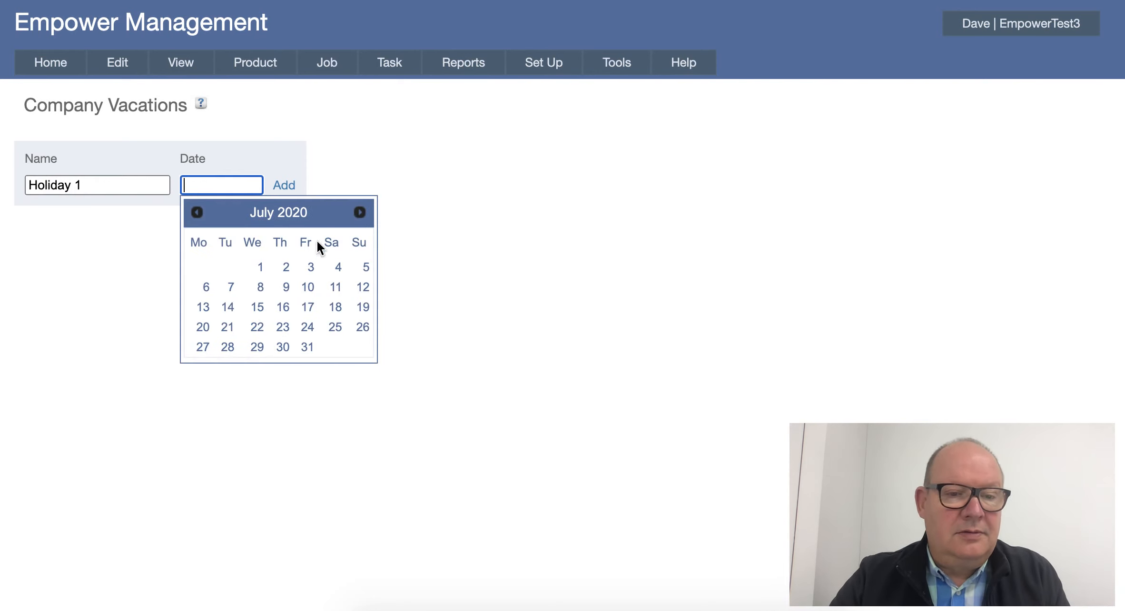
left_click(204, 307)
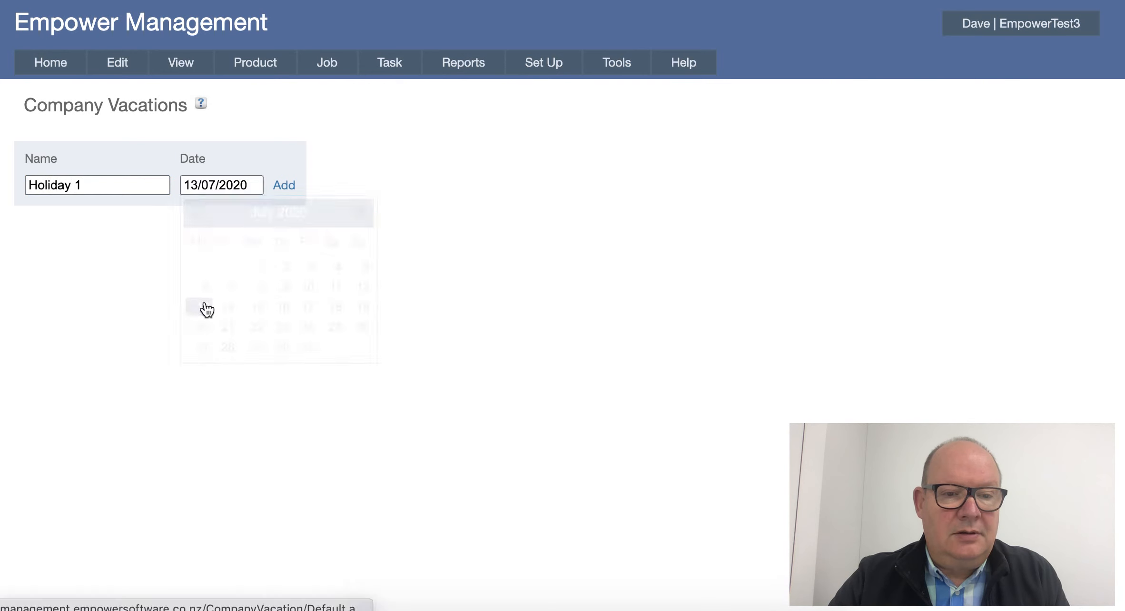
left_click(284, 186)
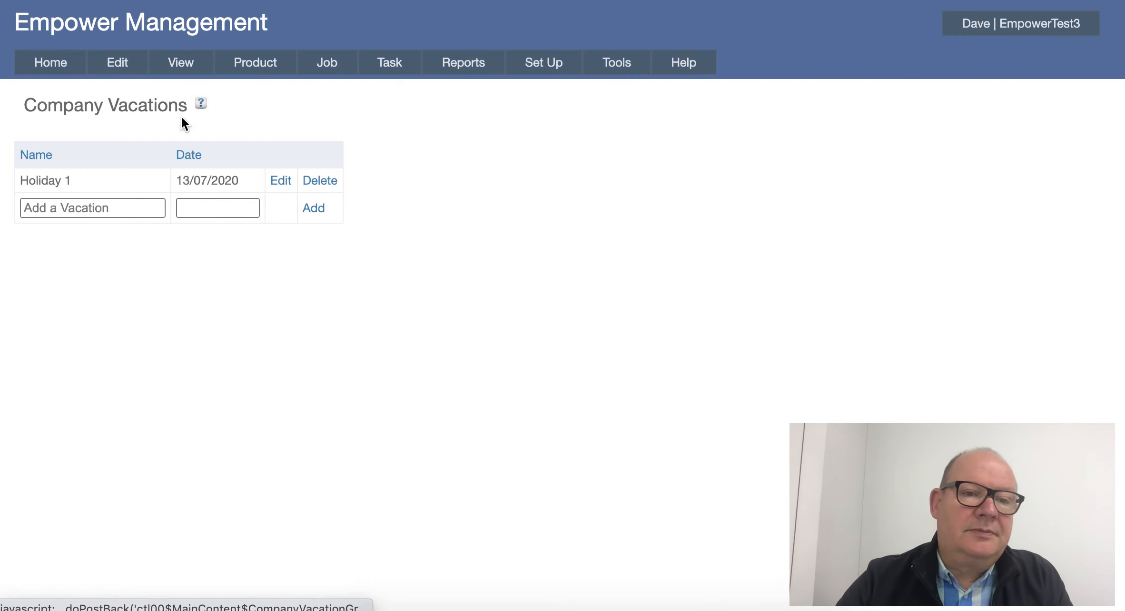
- Update the production schedule with the new vacation and review Job One's process steps in the July 2020 calendar
mouse_move(178, 63)
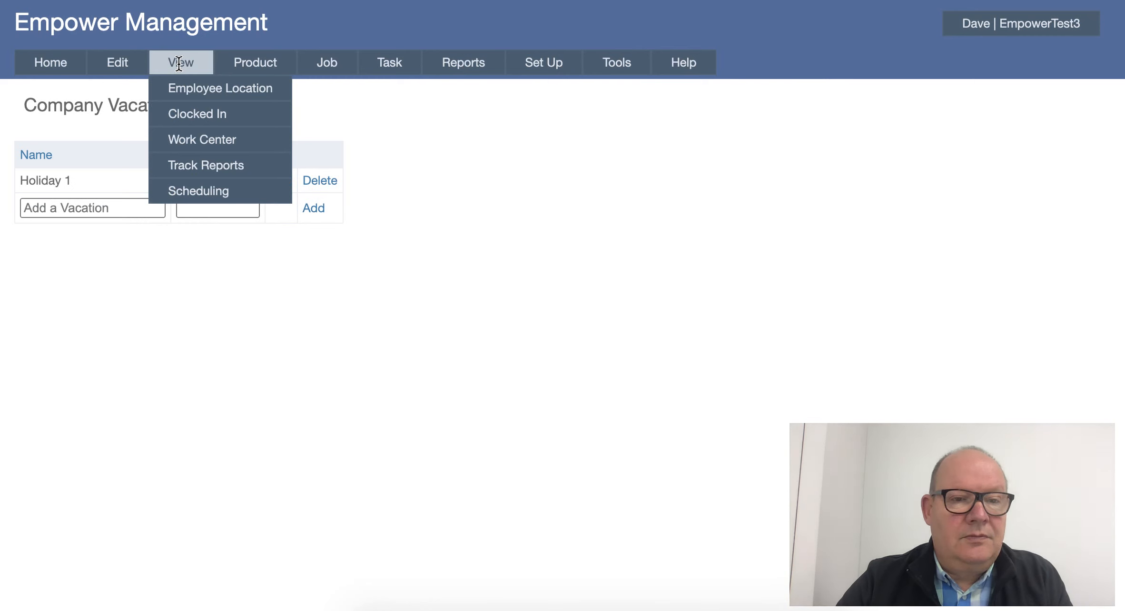
mouse_move(187, 163)
mouse_move(188, 188)
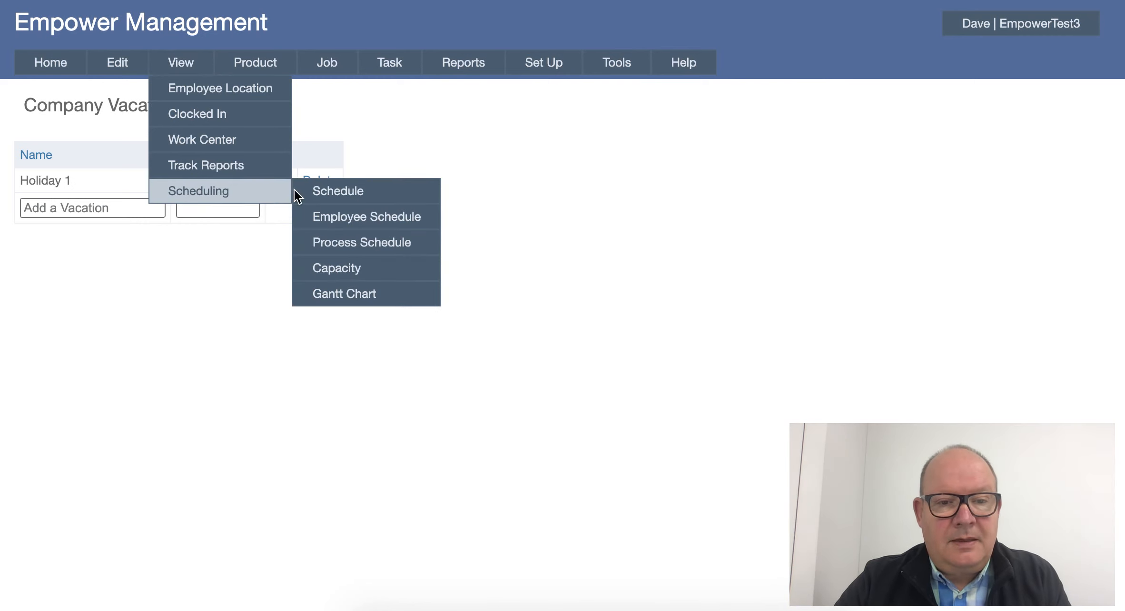
left_click(341, 191)
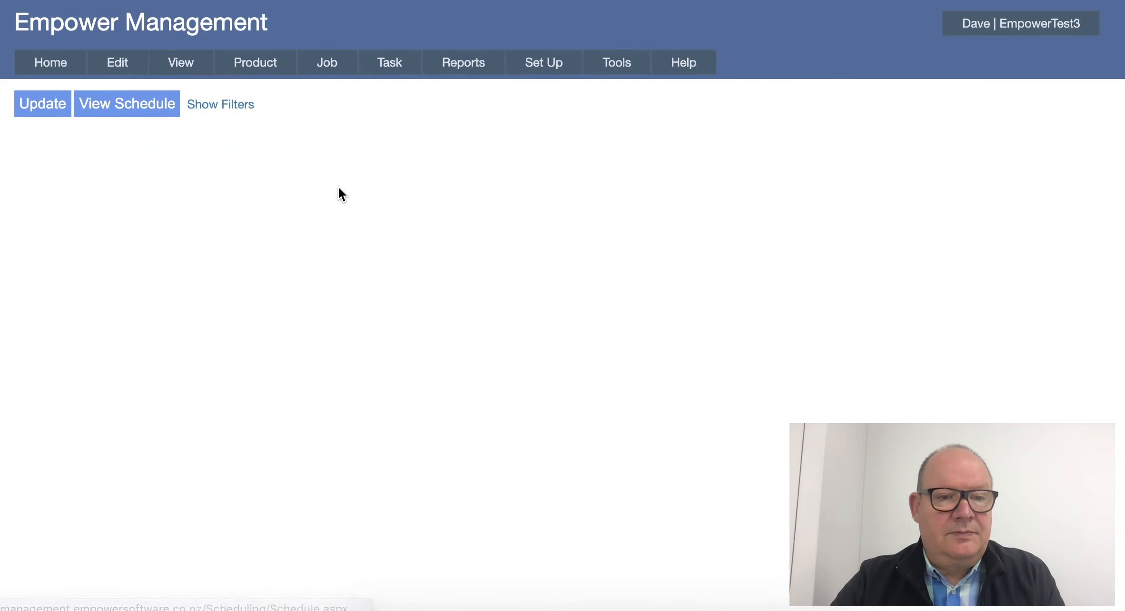
left_click(45, 104)
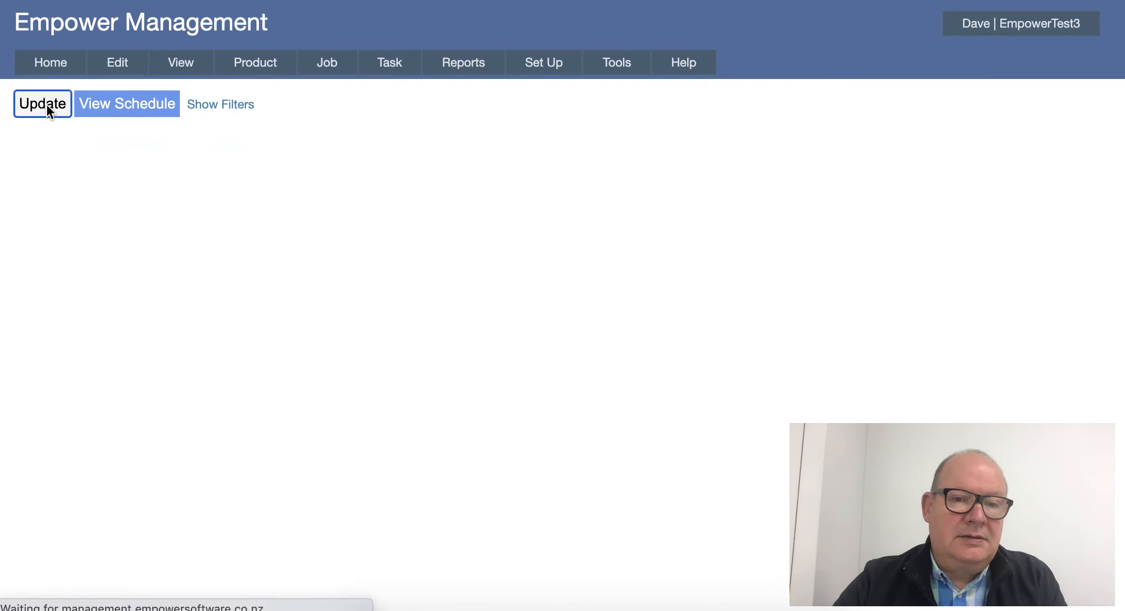
left_click(106, 103)
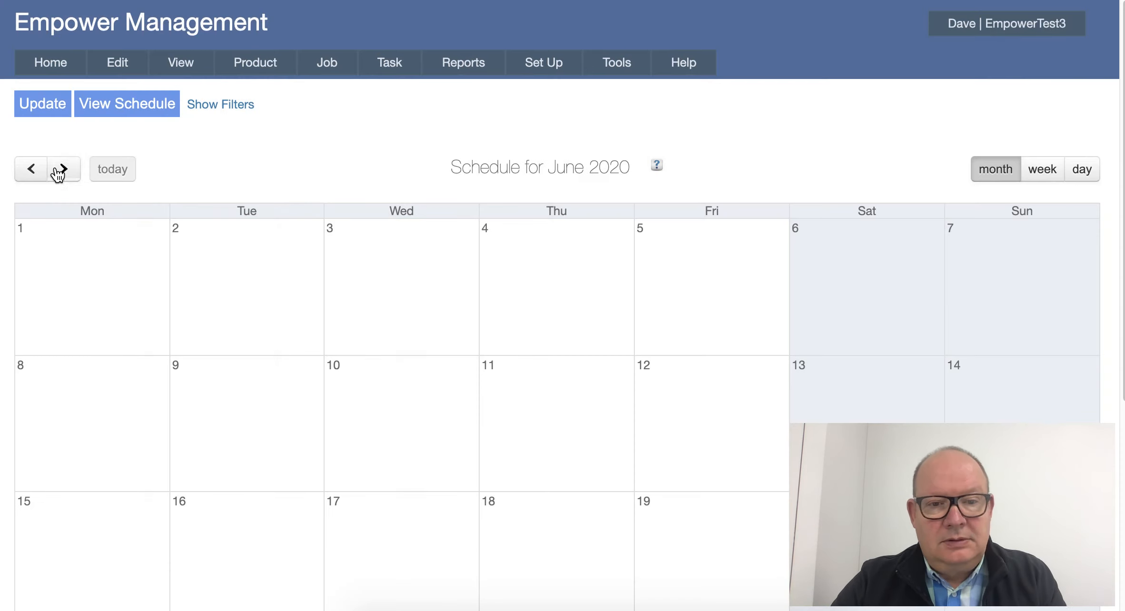
left_click(64, 172)
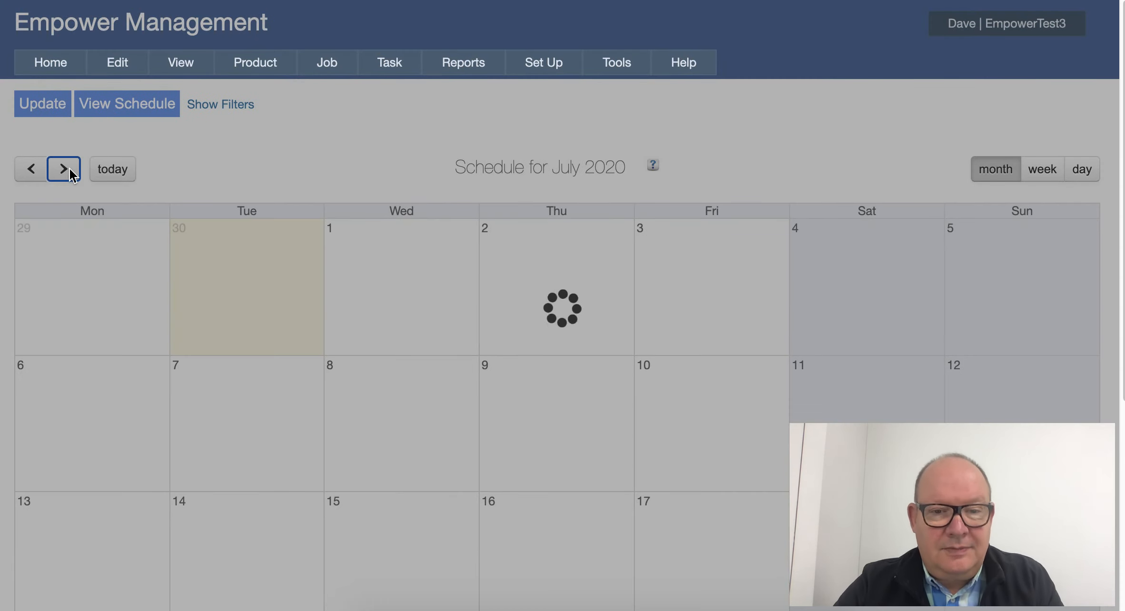
scroll(138, 345, "down", 2)
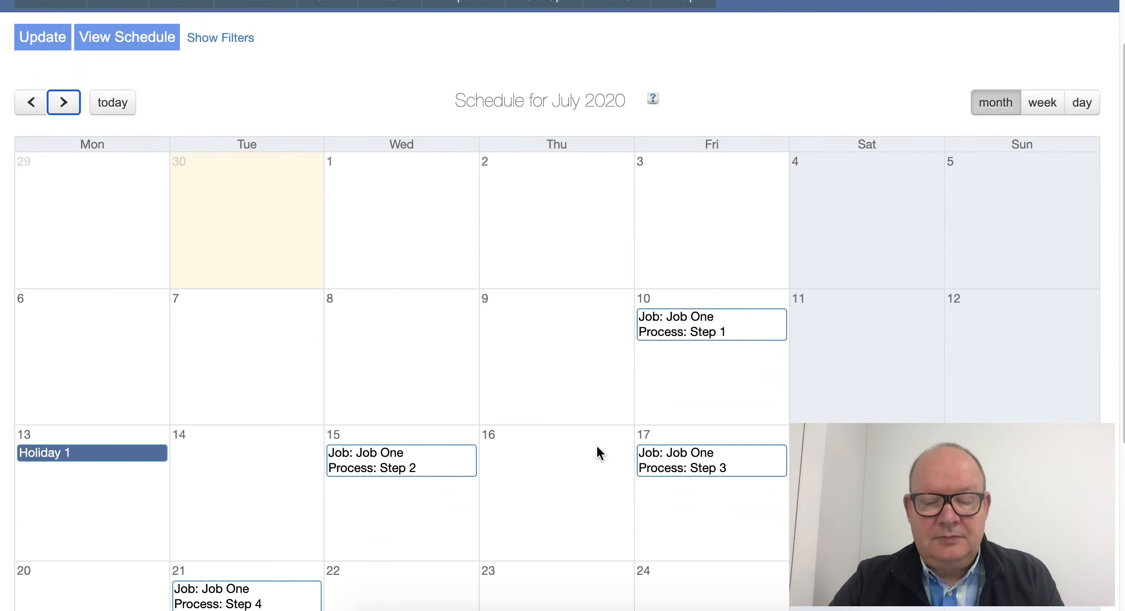
scroll(598, 447, "down", 1)
scroll(598, 448, "up", 2)
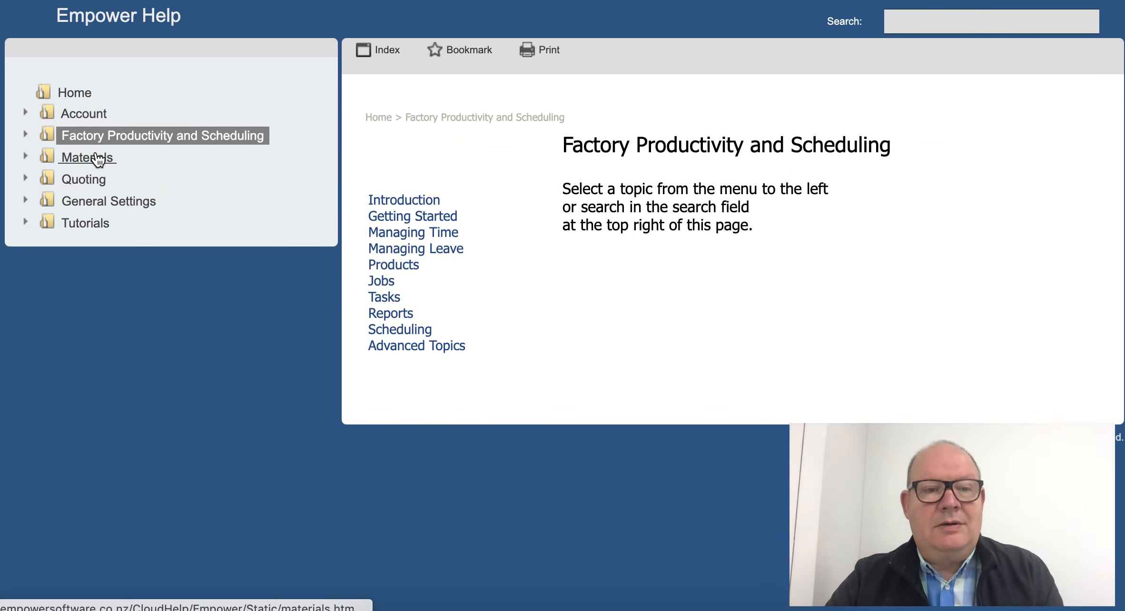
- In Empower Help, open and look through the Vacations and Scheduling page in the Advanced Scheduling Topics of Factory Productivity and Scheduling
left_click(26, 137)
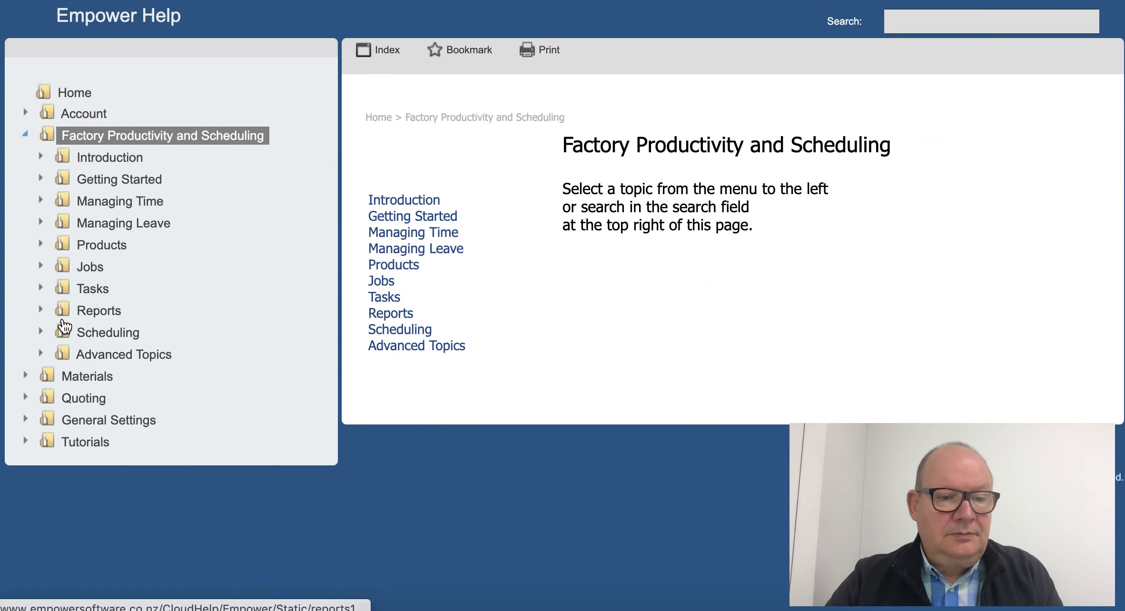
left_click(41, 354)
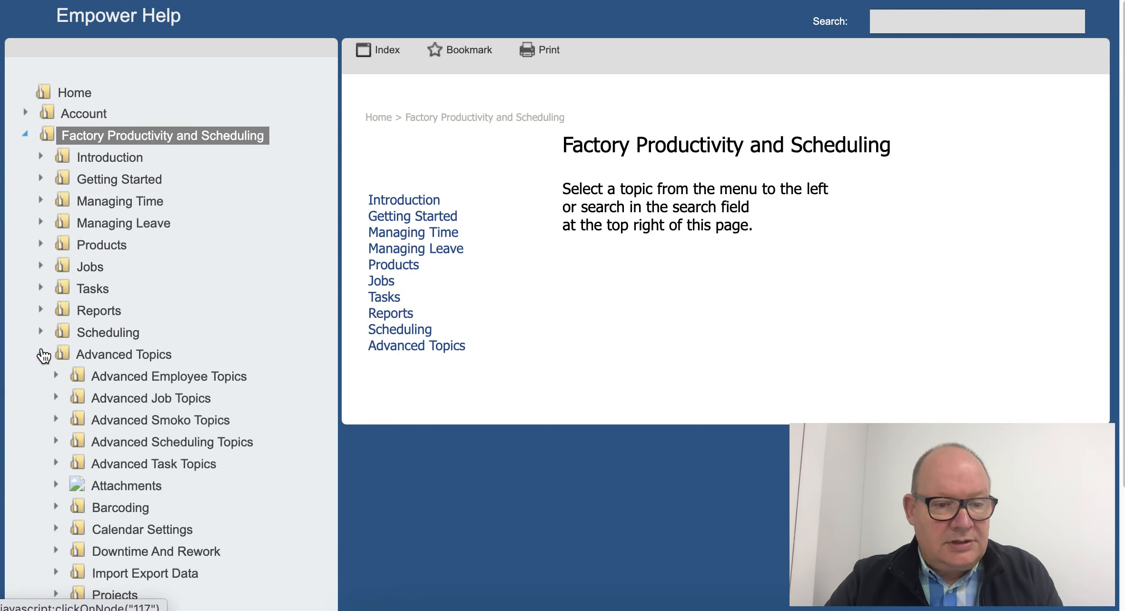
scroll(44, 356, "down", 3)
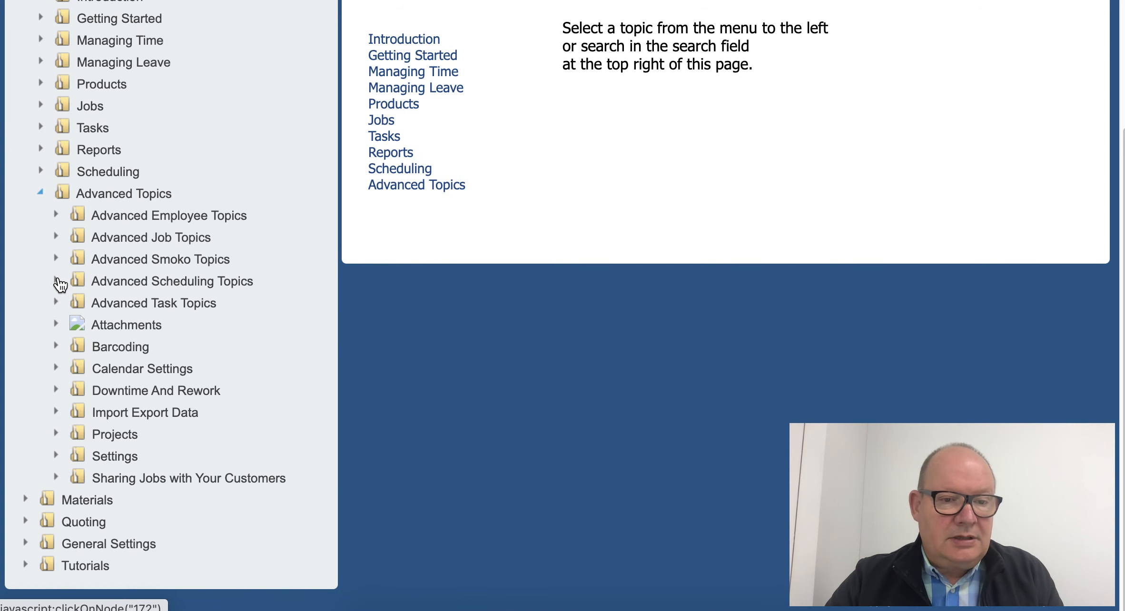
left_click(56, 282)
scroll(153, 453, "down", 3)
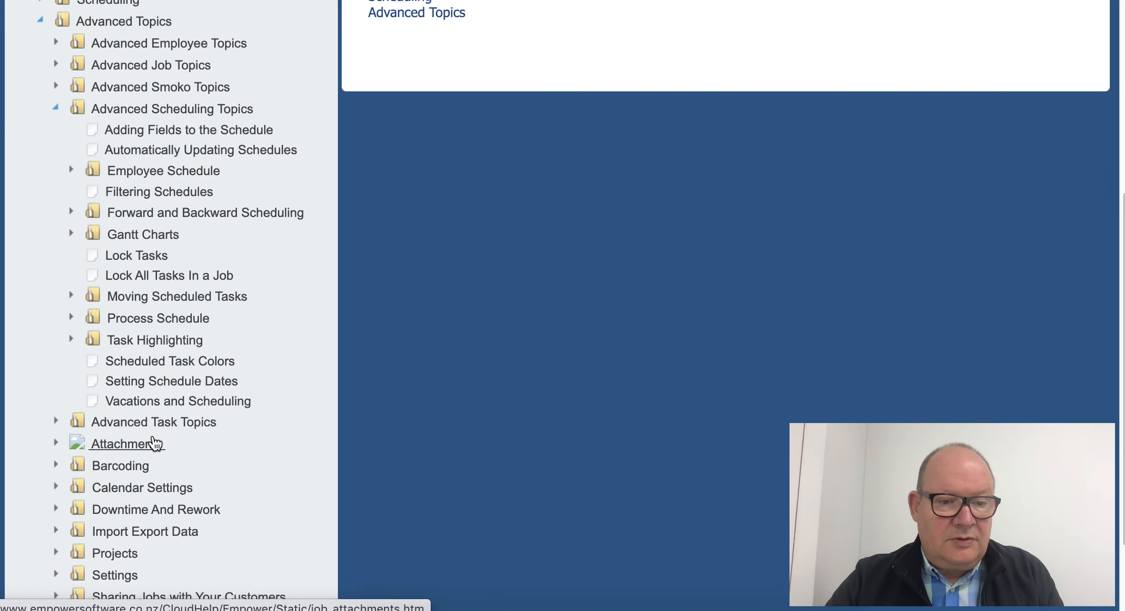
left_click(158, 401)
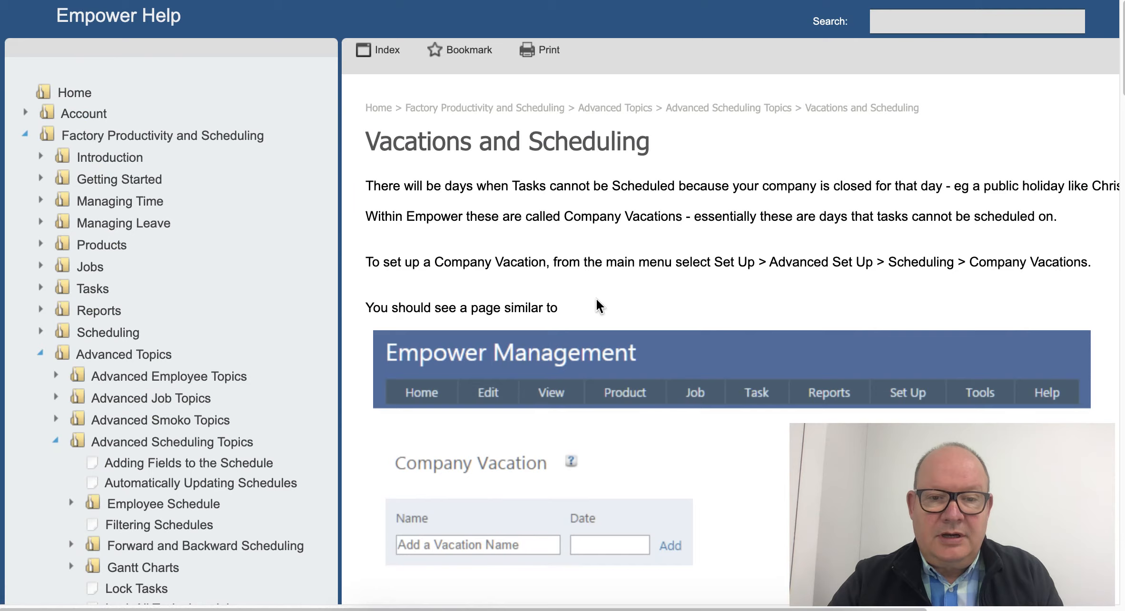
scroll(636, 286, "down", 8)
scroll(636, 291, "up", 6)
scroll(636, 291, "up", 2)
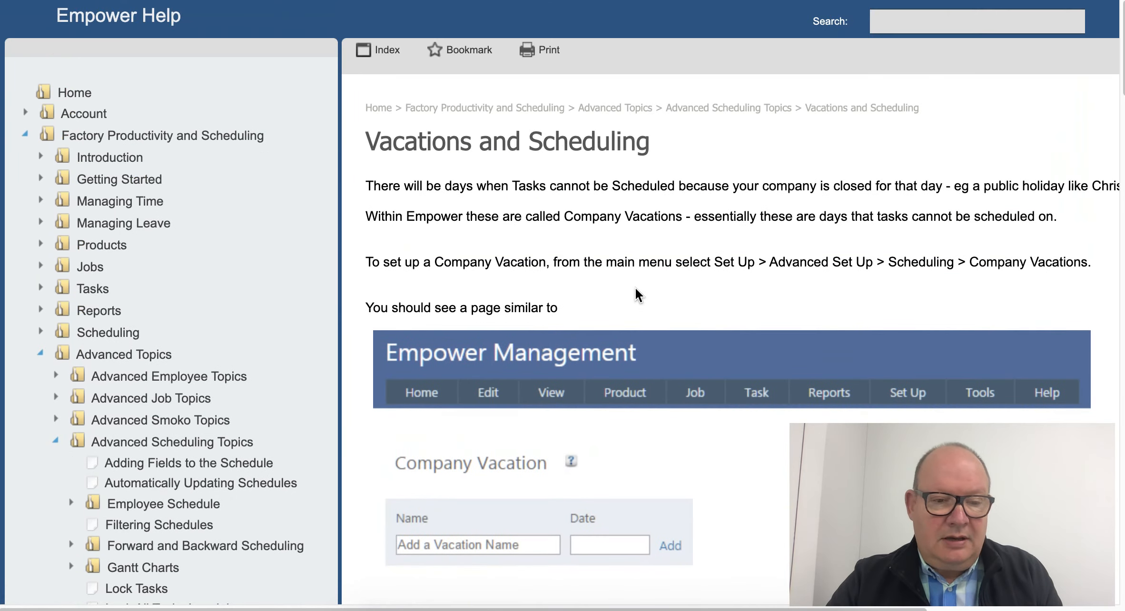